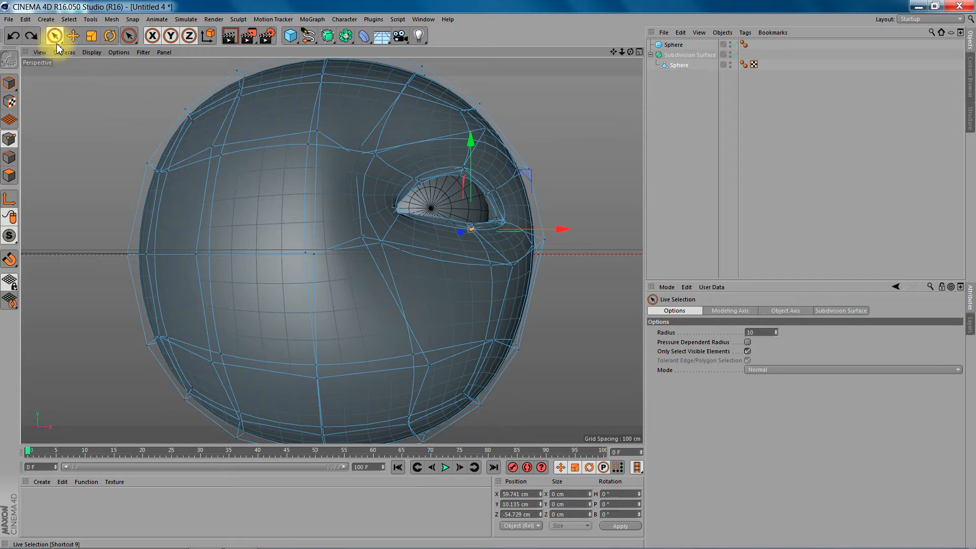
Select the polygons across the head's lower front below the eye and inset them with Extrude Inner by about 20.9 cm
click(10, 175)
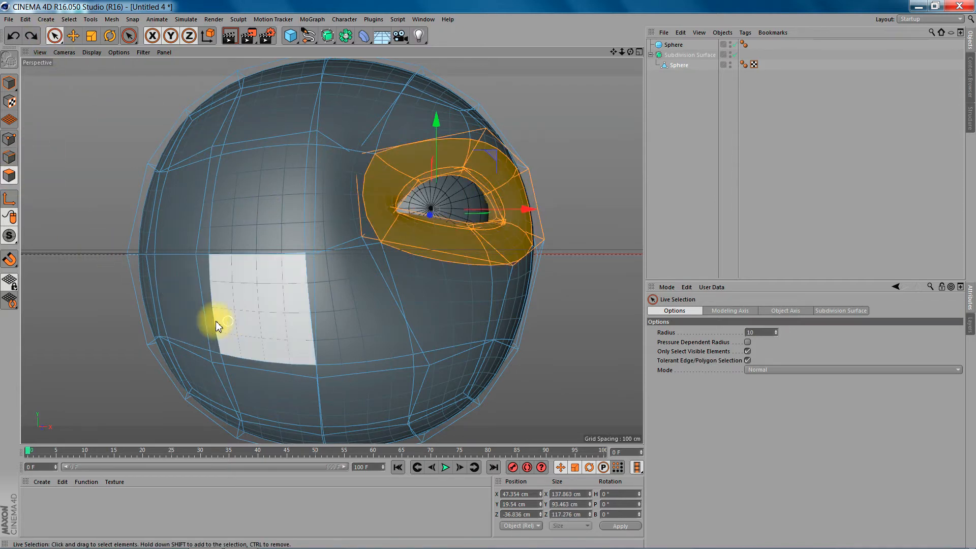
mouse_move(249, 325)
mouse_down()
mouse_move(405, 320)
mouse_move(435, 356)
mouse_move(372, 376)
mouse_move(216, 359)
mouse_up()
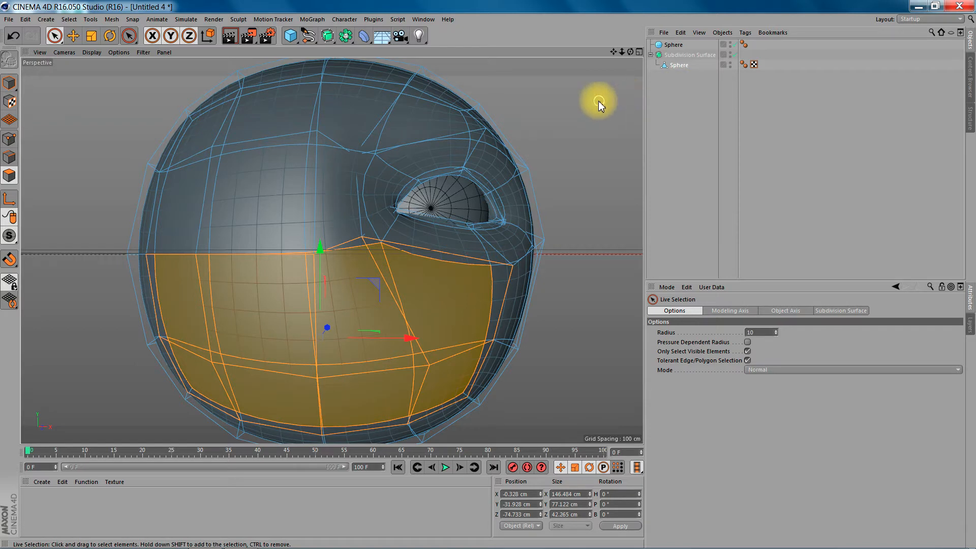
key(i)
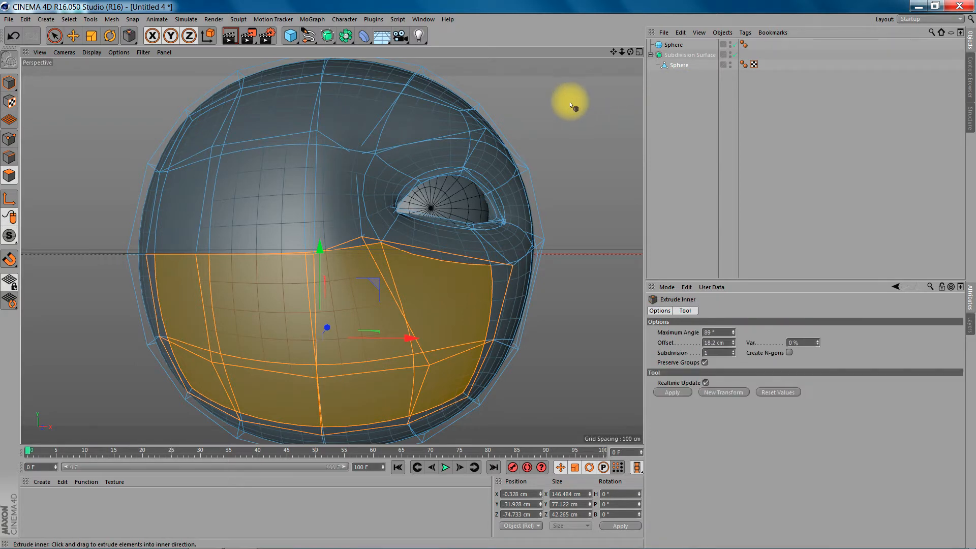
mouse_move(588, 122)
mouse_down()
mouse_move(551, 122)
mouse_move(598, 124)
mouse_up()
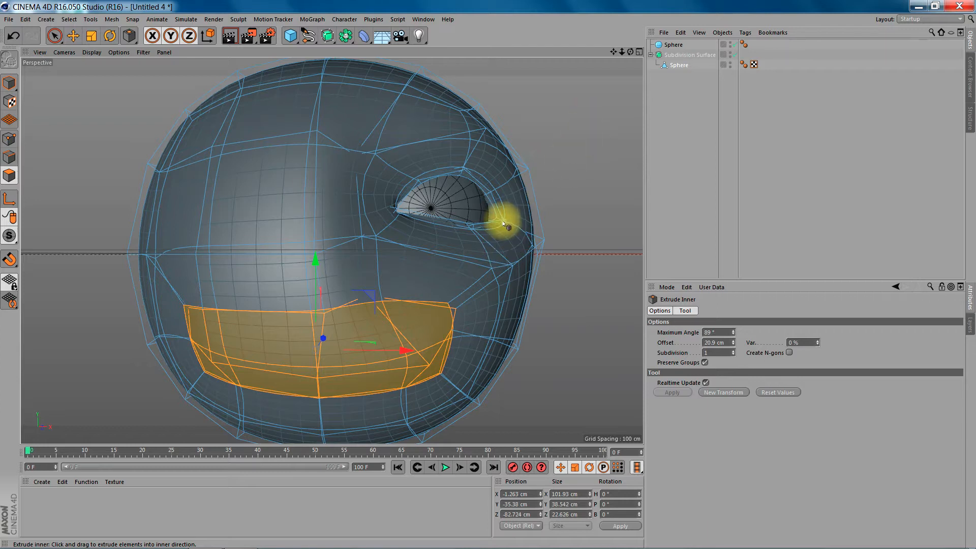
Turn off subdivision smoothing and slide the points at the eye-side end of the mouth inset to narrow and round it
alt+drag(356, 244, 331, 251)
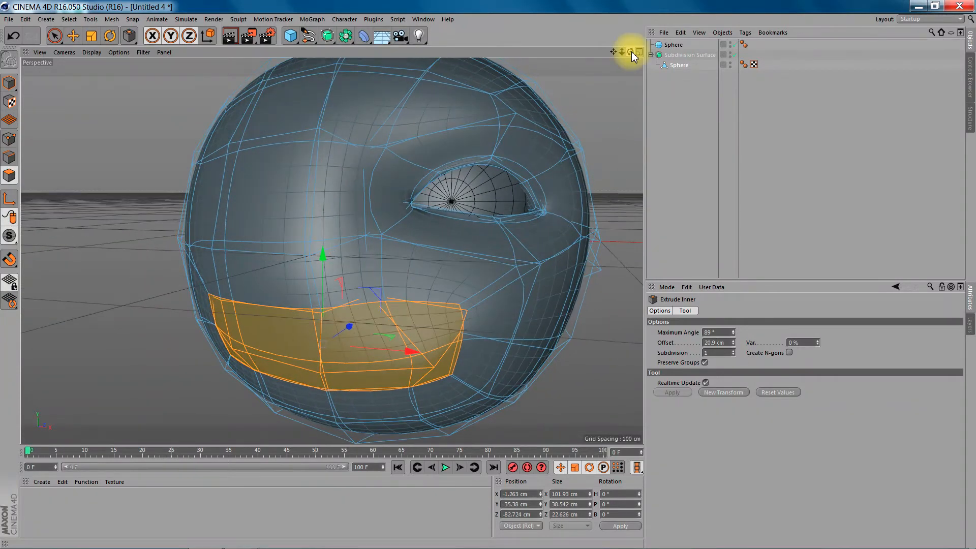
key(q)
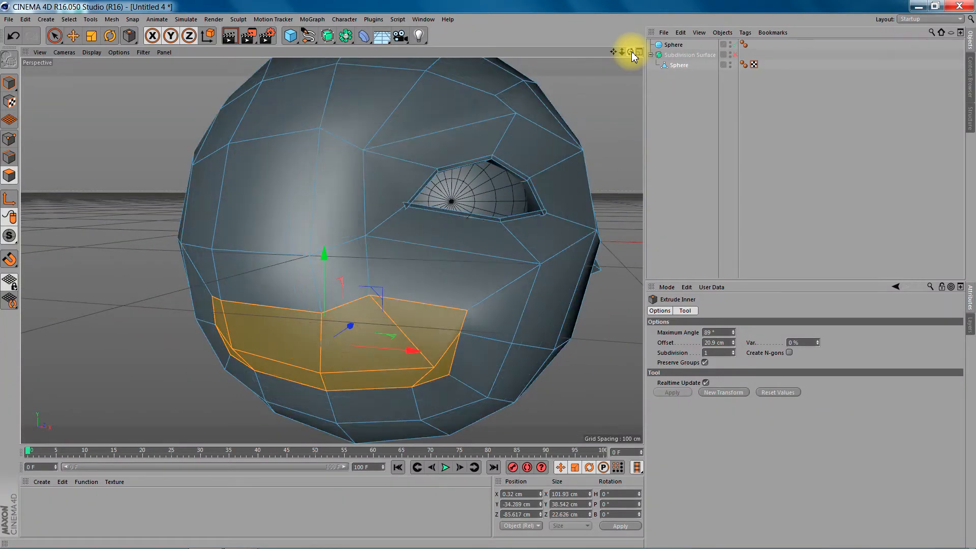
drag(615, 53, 617, 61)
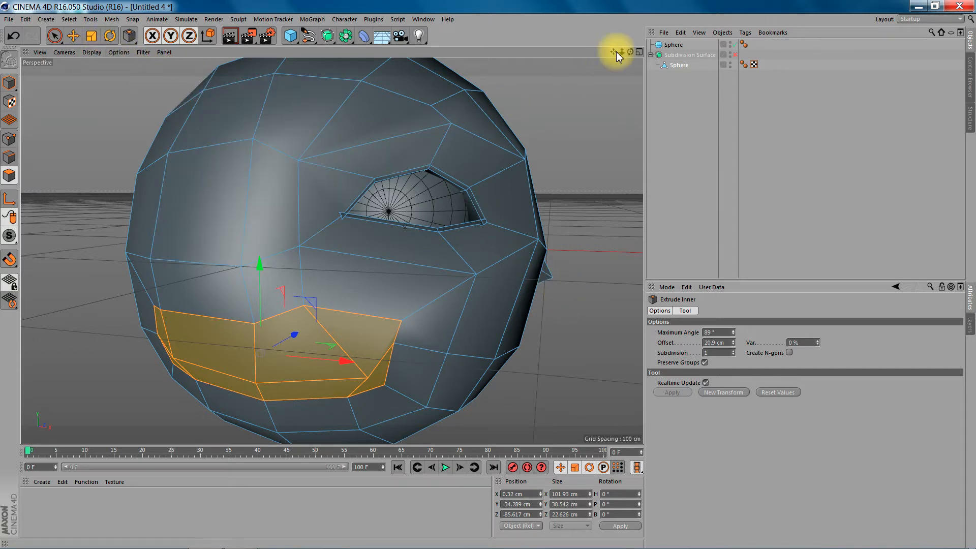
mouse_move(631, 50)
mouse_down()
mouse_move(600, 61)
mouse_move(622, 51)
mouse_up()
alt+middle_drag(271, 287, 327, 258)
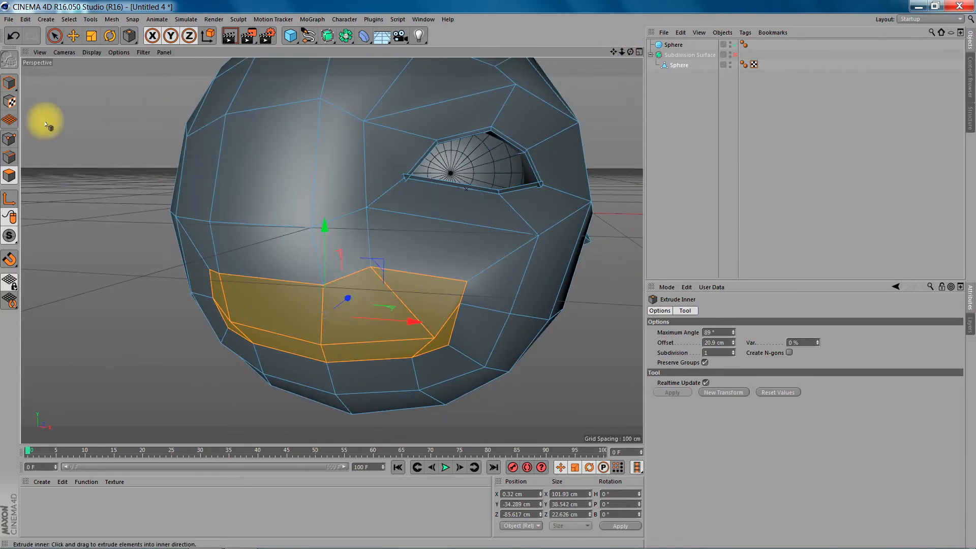
click(10, 140)
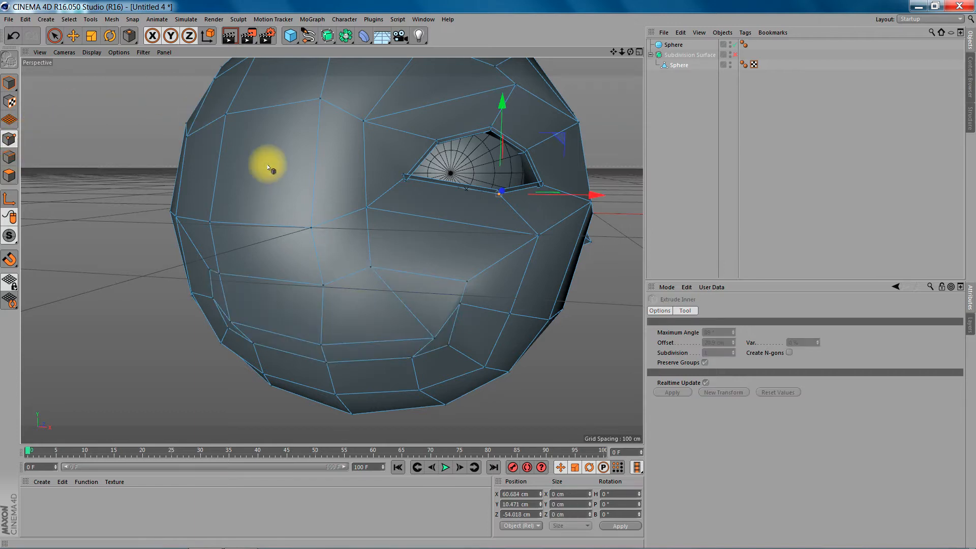
key(m)
key(o)
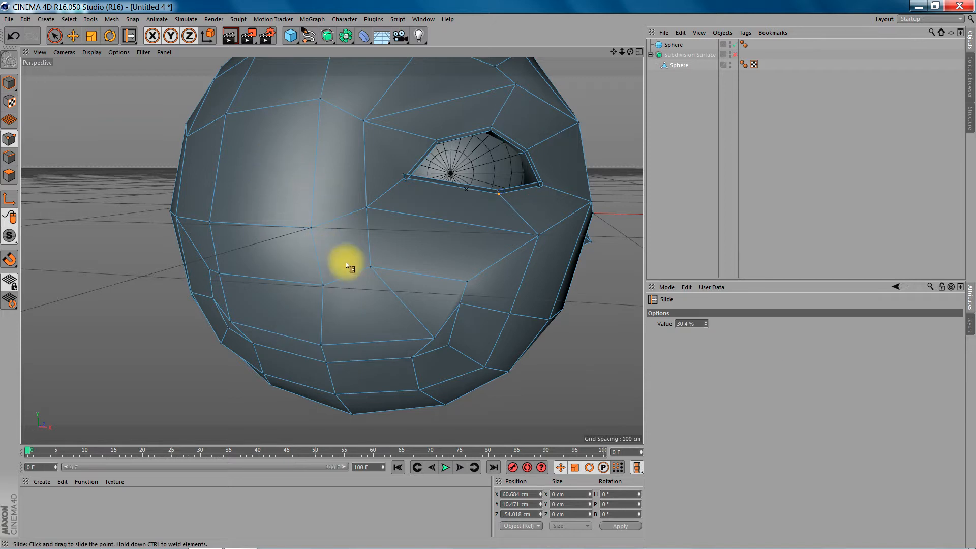
drag(435, 339, 410, 340)
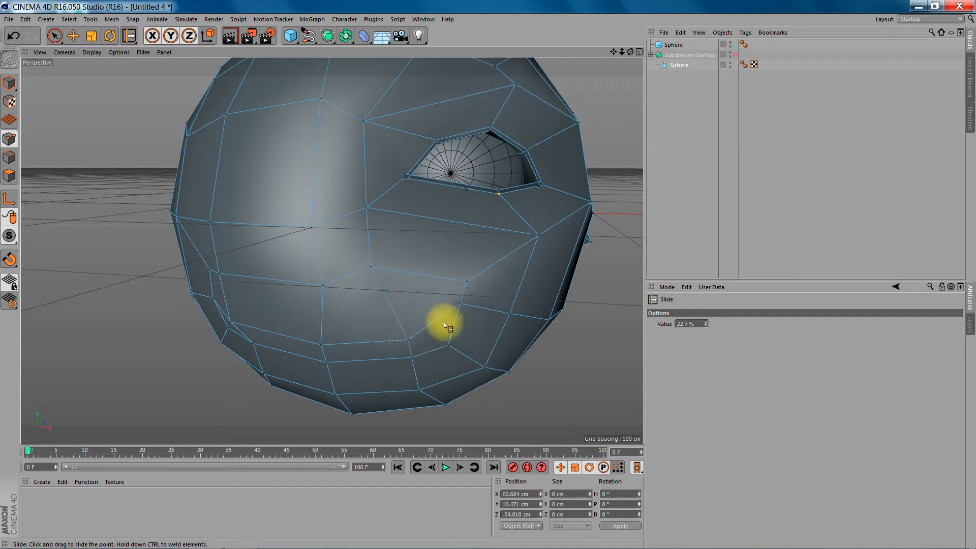
drag(466, 283, 464, 311)
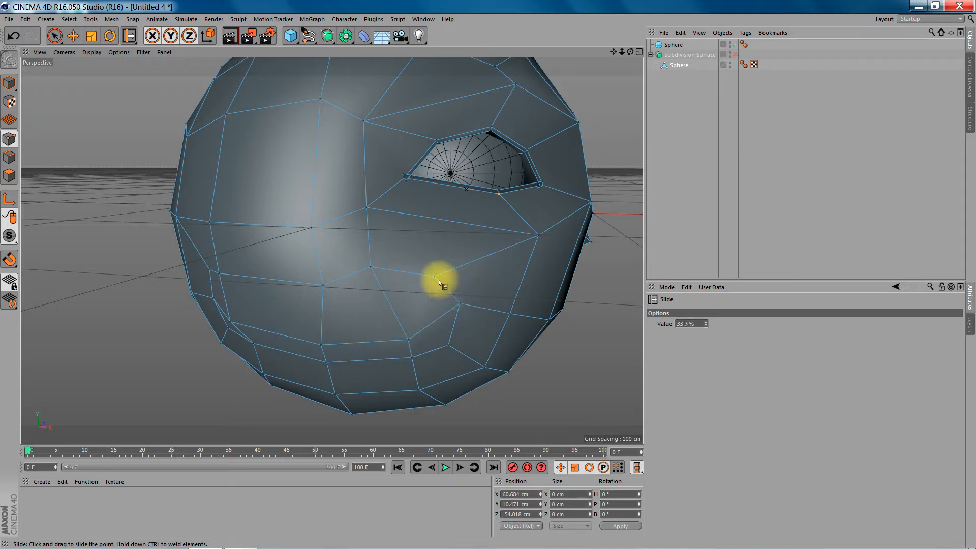
drag(434, 277, 220, 278)
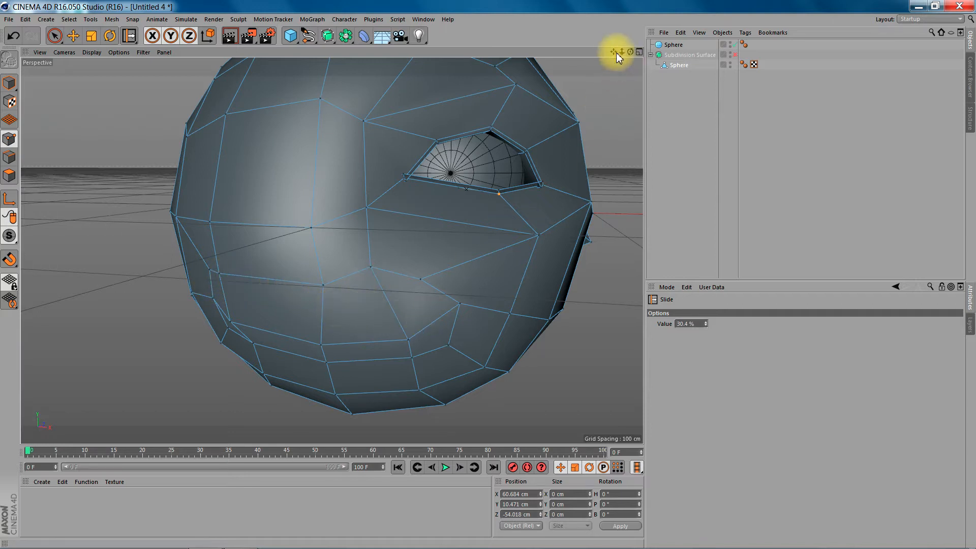
Slide the points at the mouth's opposite end and along its center line to even out the mouth shape
mouse_move(612, 53)
mouse_down()
mouse_move(661, 36)
mouse_move(560, 52)
mouse_up()
drag(416, 249, 475, 266)
drag(496, 327, 490, 305)
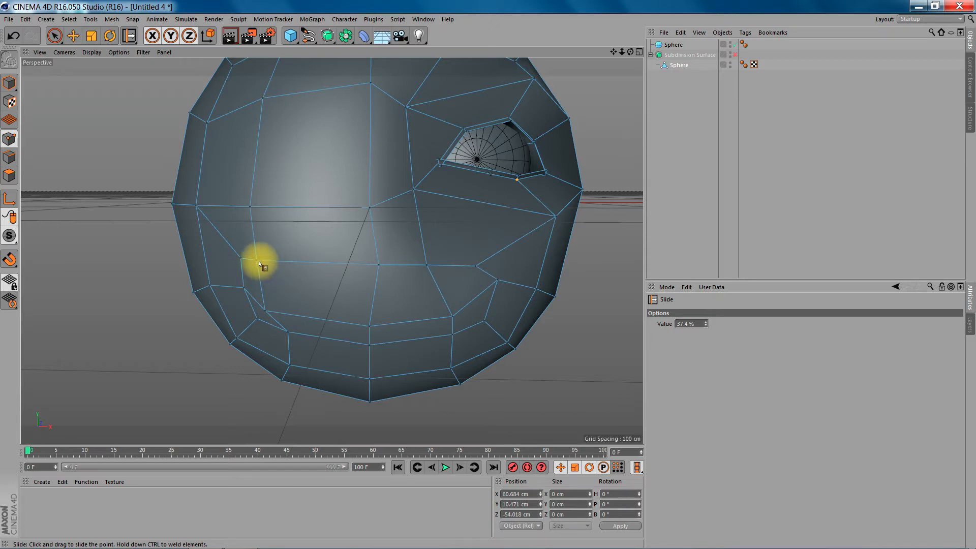
drag(257, 262, 283, 305)
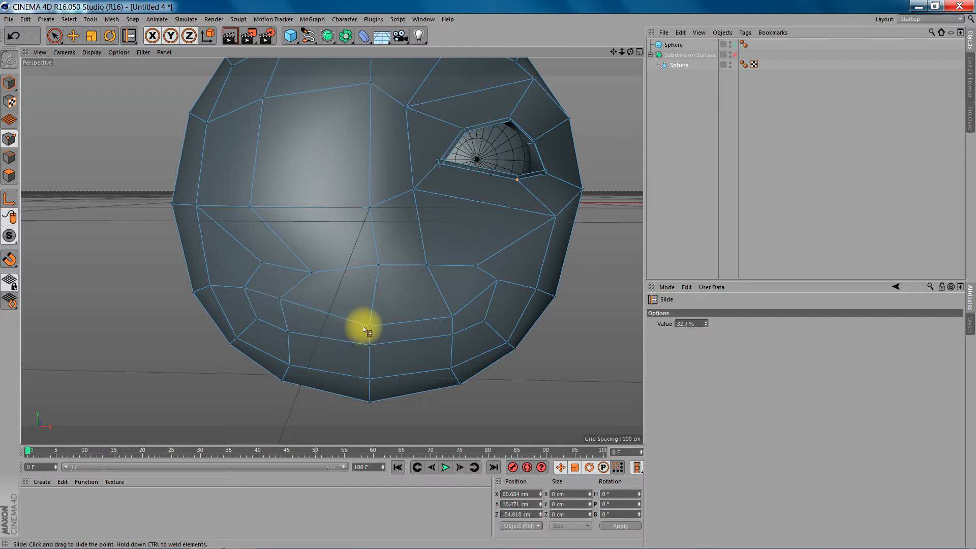
drag(370, 327, 378, 266)
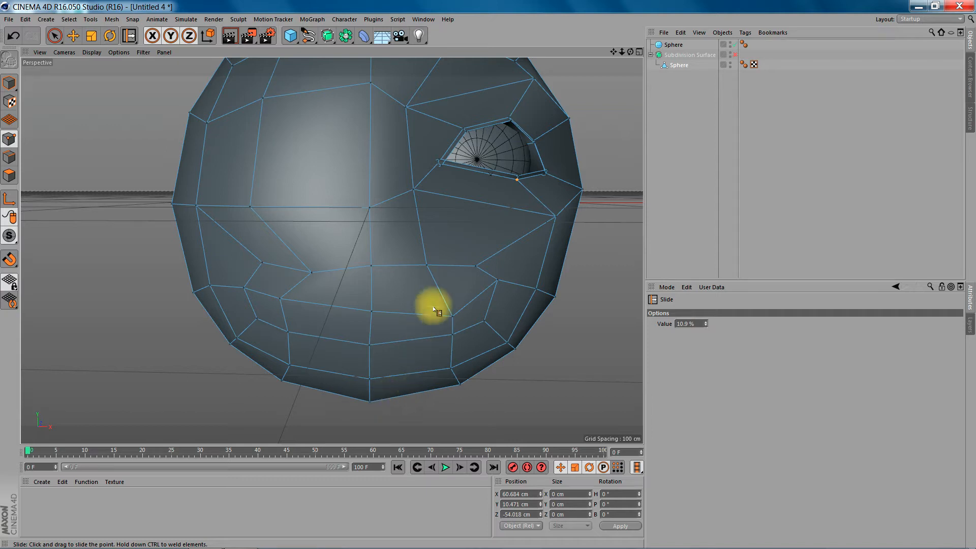
Slide the mouth's remaining eye-side inner point and its lower-edge points upward into a smooth lip curve
drag(452, 318, 490, 304)
drag(453, 335, 451, 326)
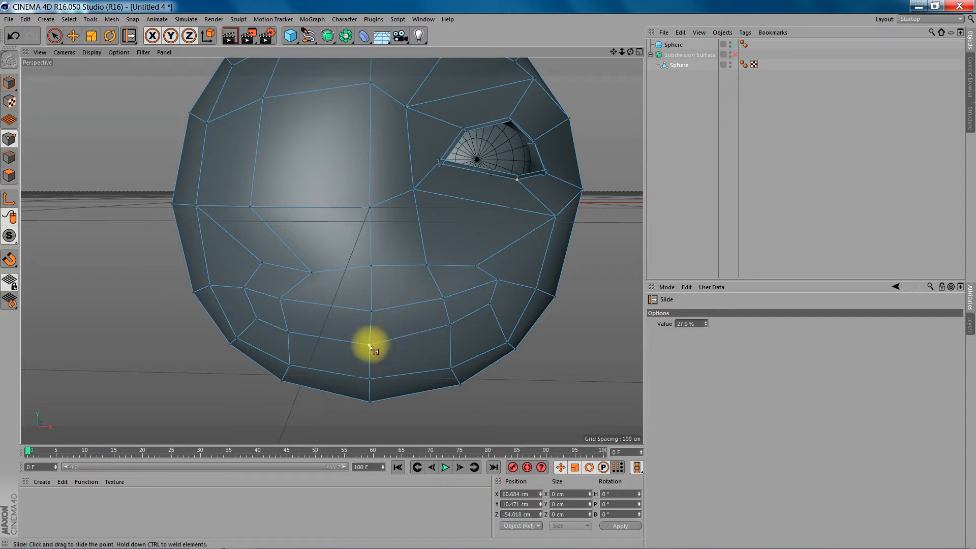
drag(369, 346, 371, 337)
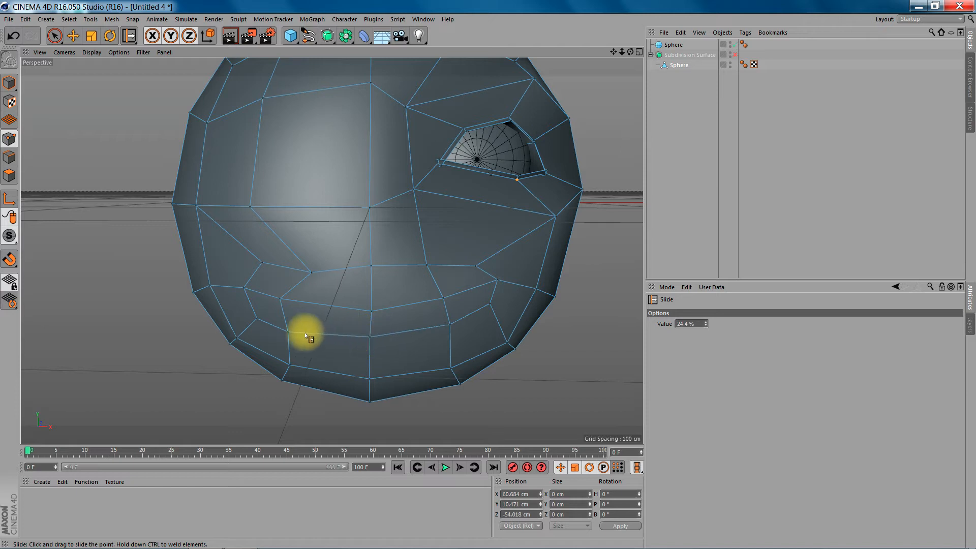
drag(289, 333, 264, 321)
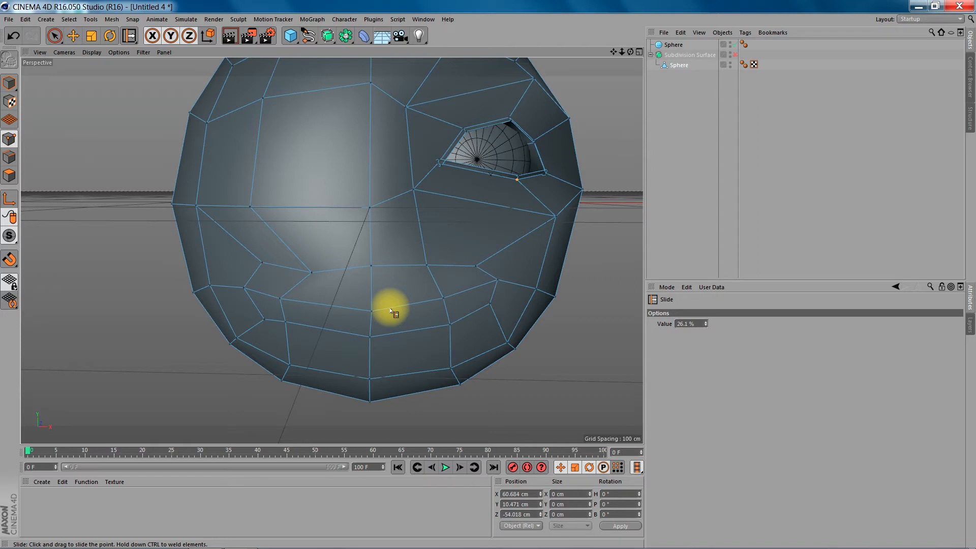
Switch to the selected mouth polygons and extrude them inward with an offset of about -9.1 cm
click(55, 36)
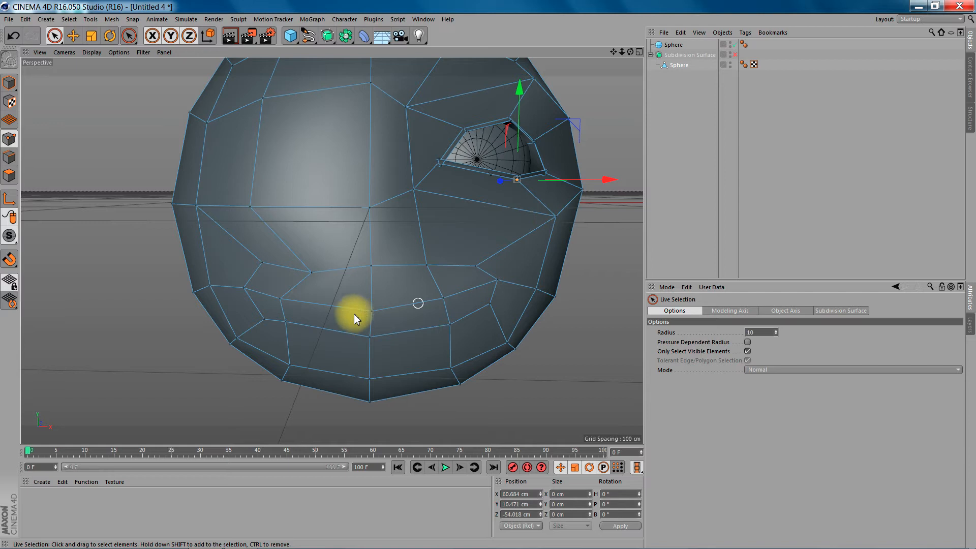
click(9, 175)
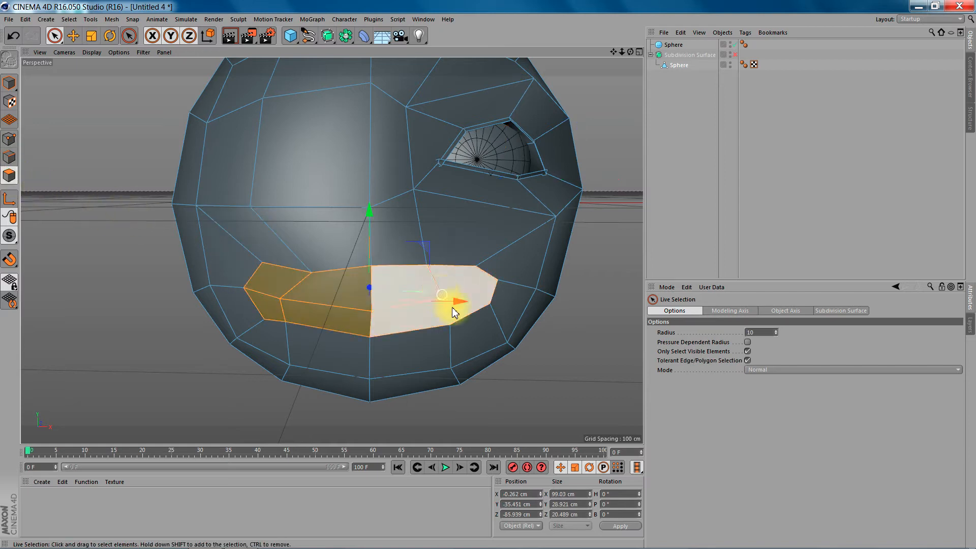
drag(631, 52, 559, 56)
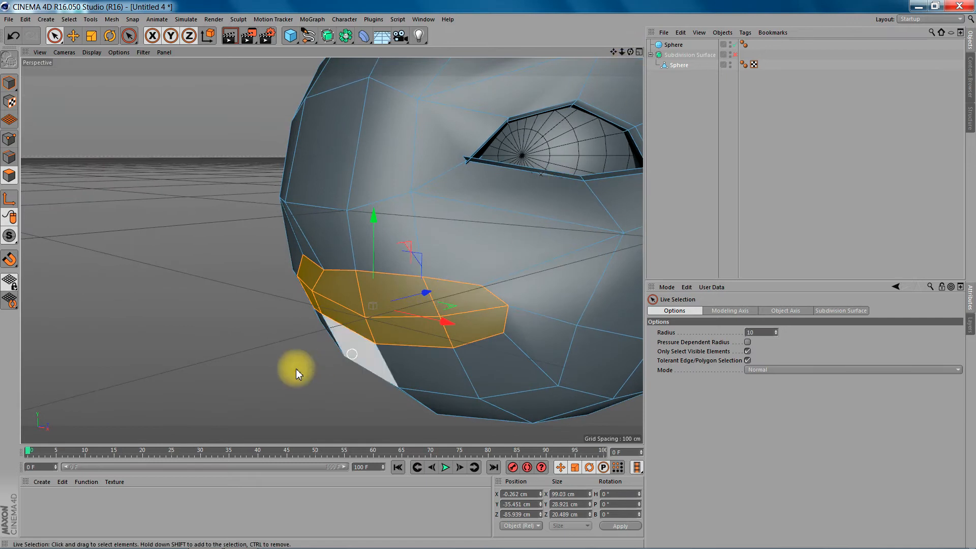
key(d)
mouse_move(258, 370)
mouse_down()
mouse_move(275, 370)
mouse_move(191, 371)
mouse_move(259, 375)
mouse_up()
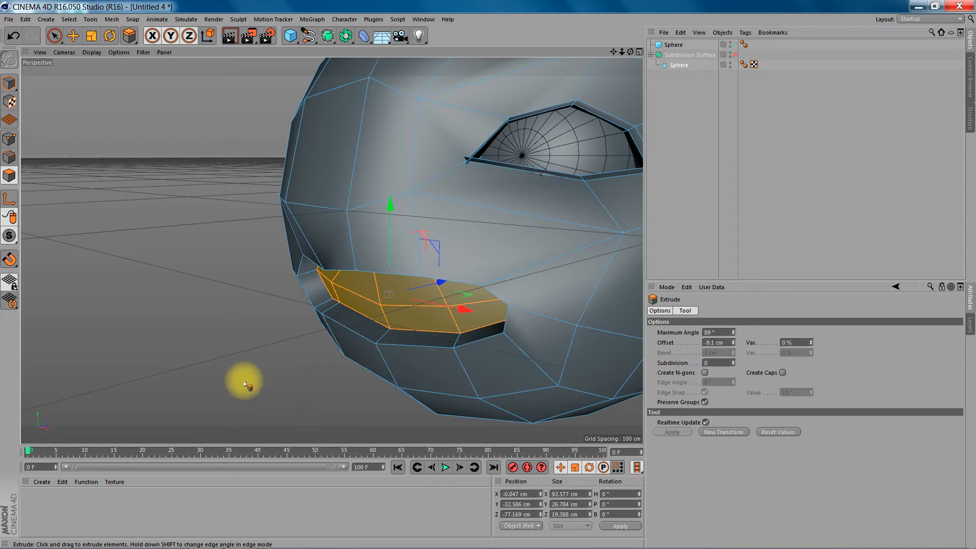
Scale the recessed mouth polygons down uniformly to about 79.8 cm wide
key(t)
drag(260, 392, 217, 410)
drag(631, 51, 631, 51)
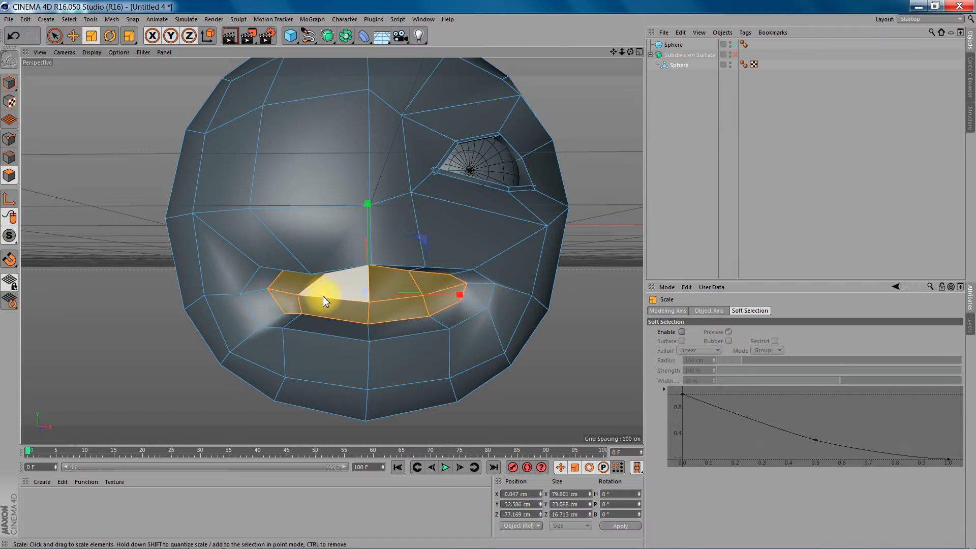
Slide the inner corner points at both ends of the recessed mouth outward toward the outer mouth corners
click(9, 139)
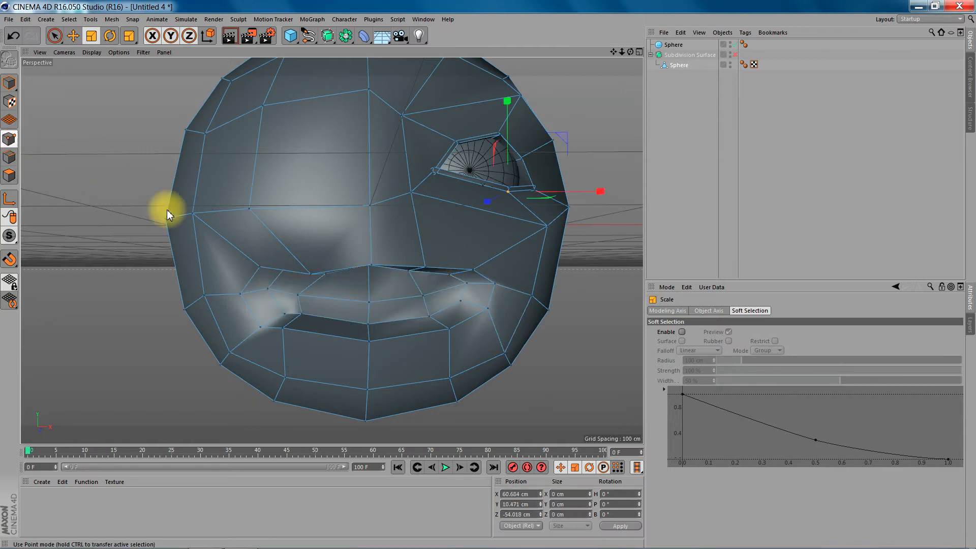
click(466, 282)
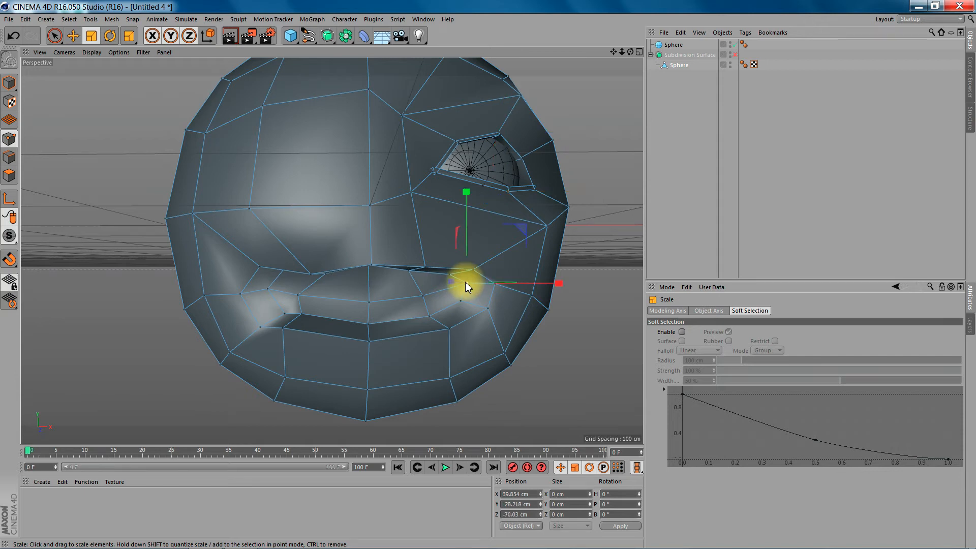
key(m)
key(o)
drag(466, 284, 487, 286)
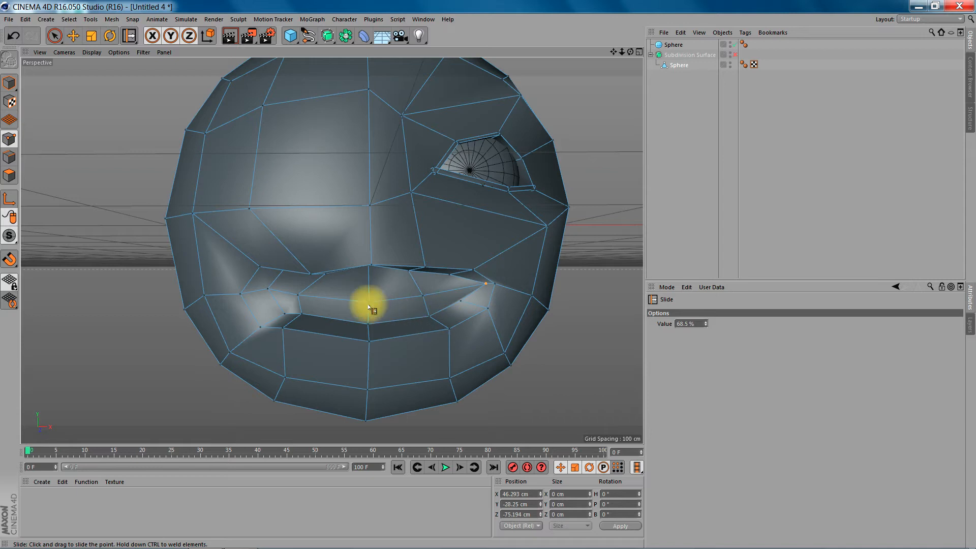
drag(269, 290, 445, 347)
drag(630, 52, 583, 111)
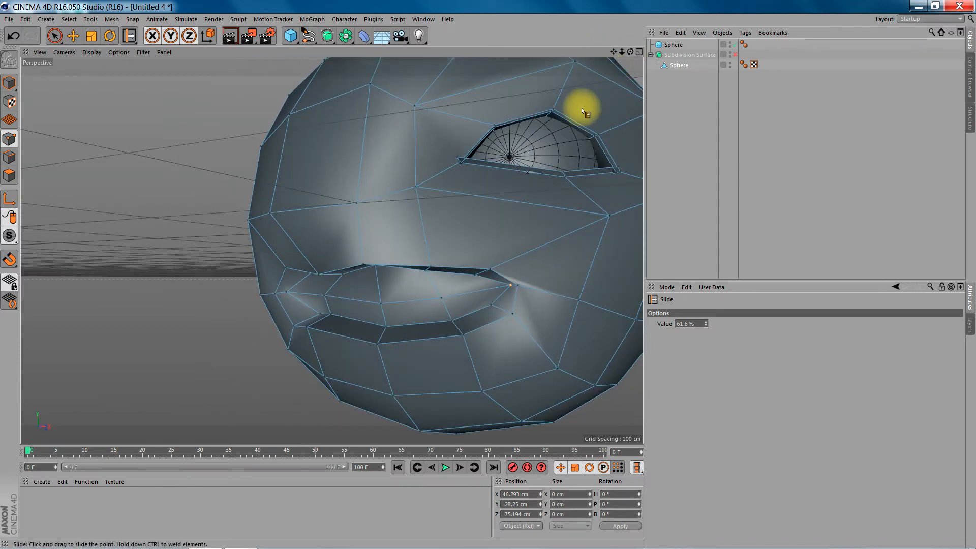
Extrude the recessed mouth polygons further inward with an offset of about -7.9 cm
key(d)
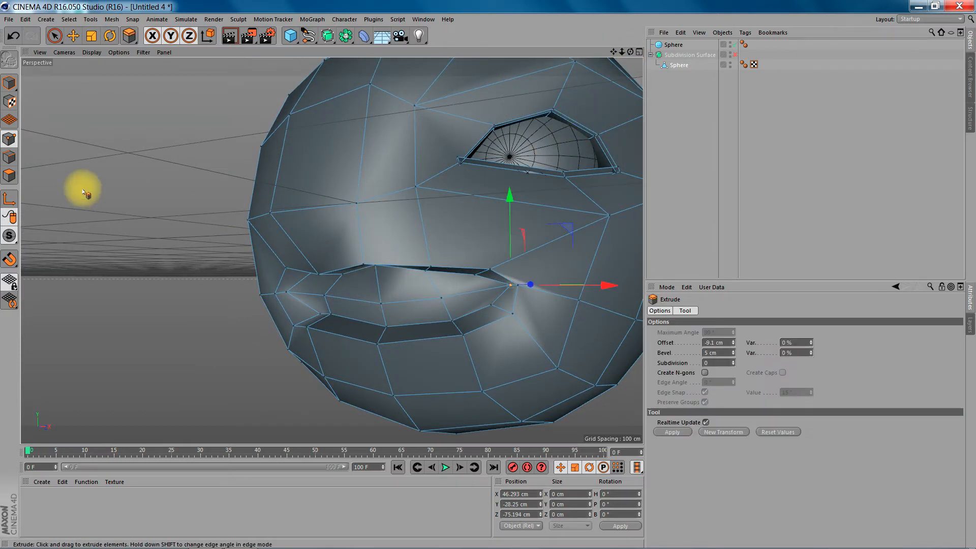
click(15, 177)
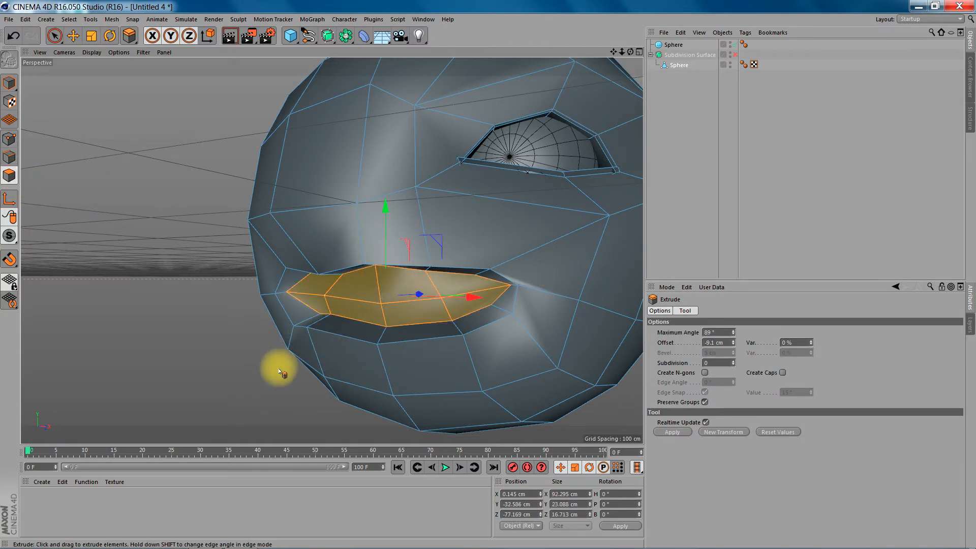
drag(280, 369, 305, 351)
mouse_move(415, 298)
mouse_down()
mouse_move(384, 298)
mouse_move(397, 298)
mouse_up()
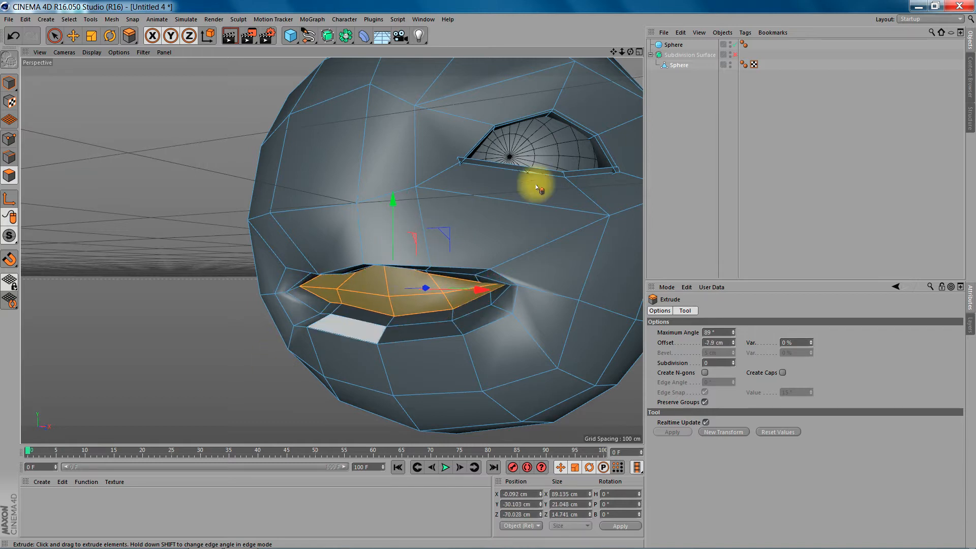
mouse_move(631, 52)
mouse_down()
mouse_move(557, 48)
mouse_move(630, 53)
mouse_up()
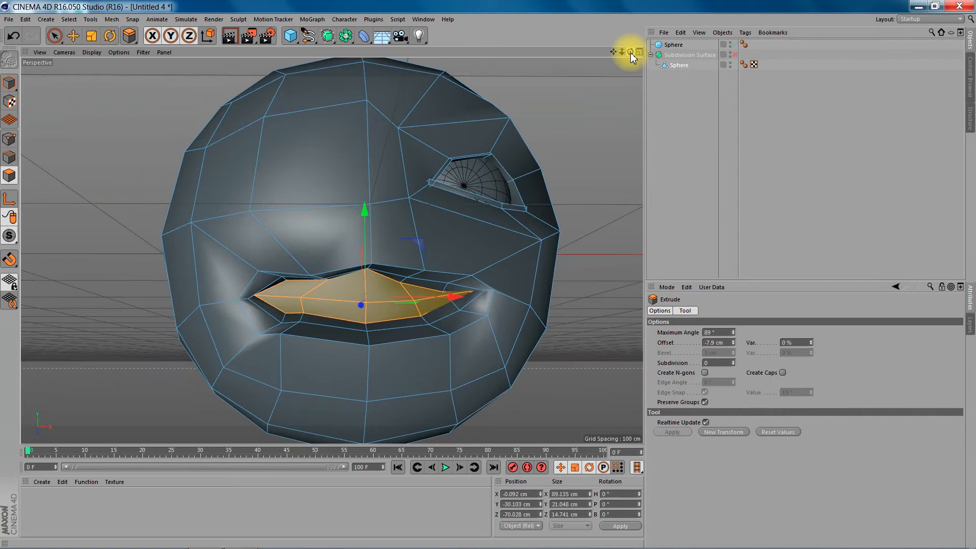
Scale the inner mouth polygons to about 50.1 cm high along Y and about 113.2 cm wide along X
key(t)
drag(365, 210, 383, 148)
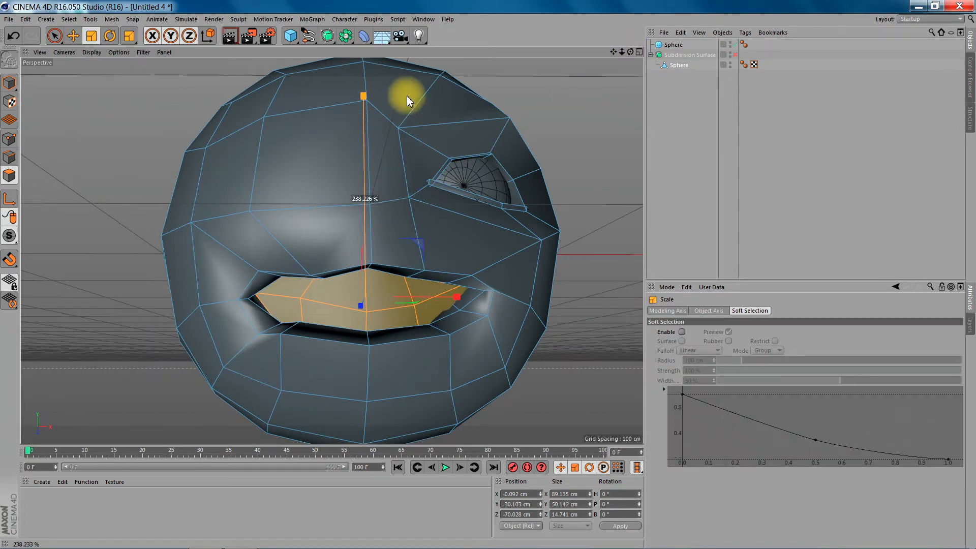
drag(407, 96, 406, 96)
drag(459, 299, 483, 295)
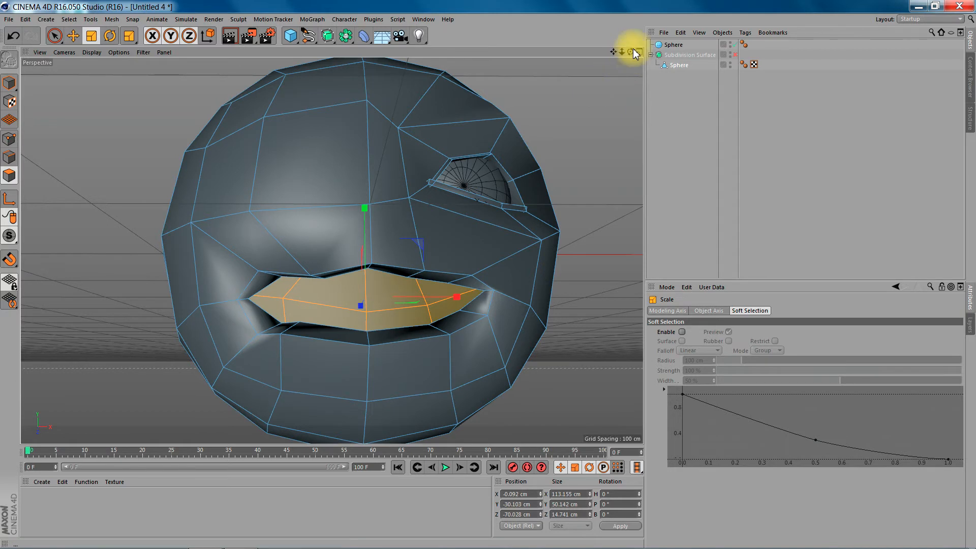
drag(630, 52, 529, 55)
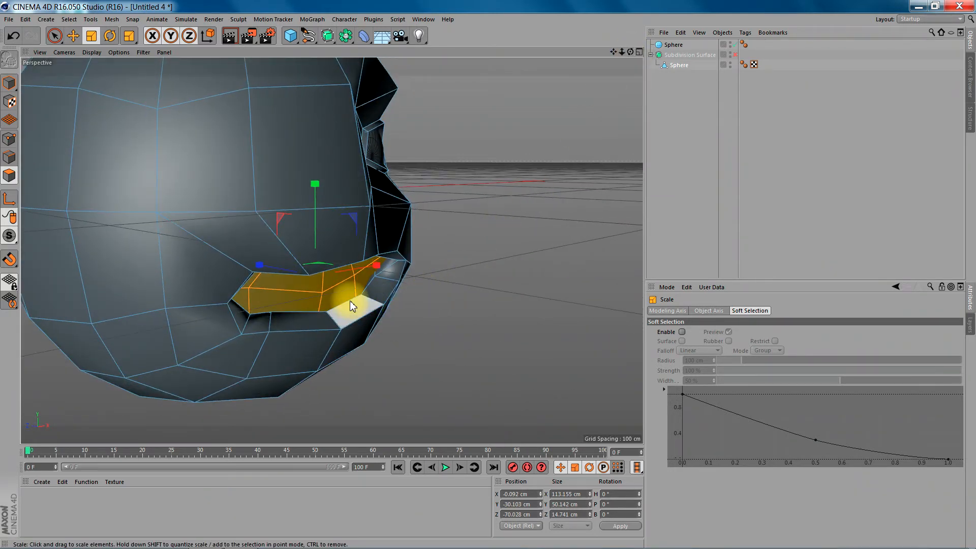
Move the inner mouth polygons back into the head along Z to about -41.9 cm
key(e)
drag(261, 264, 223, 266)
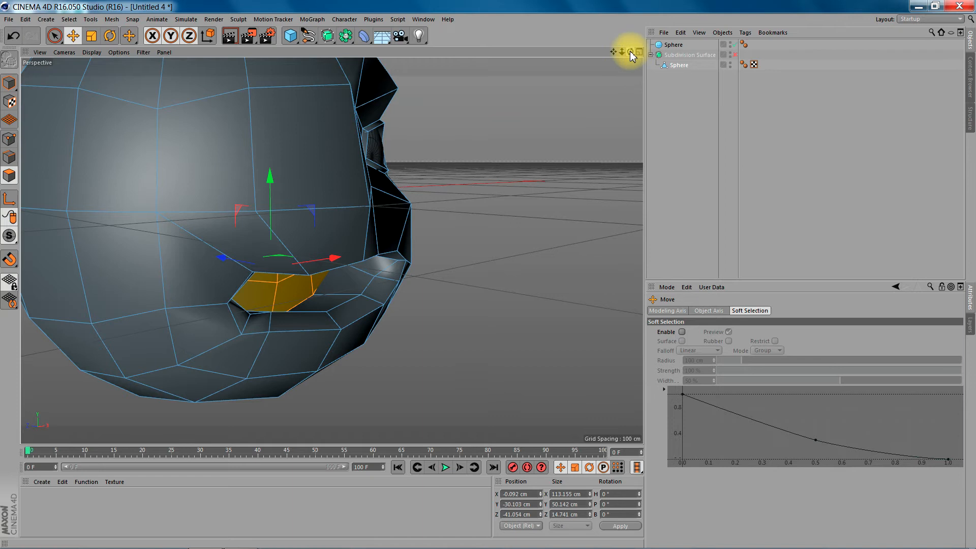
drag(631, 51, 442, 57)
drag(630, 52, 671, 32)
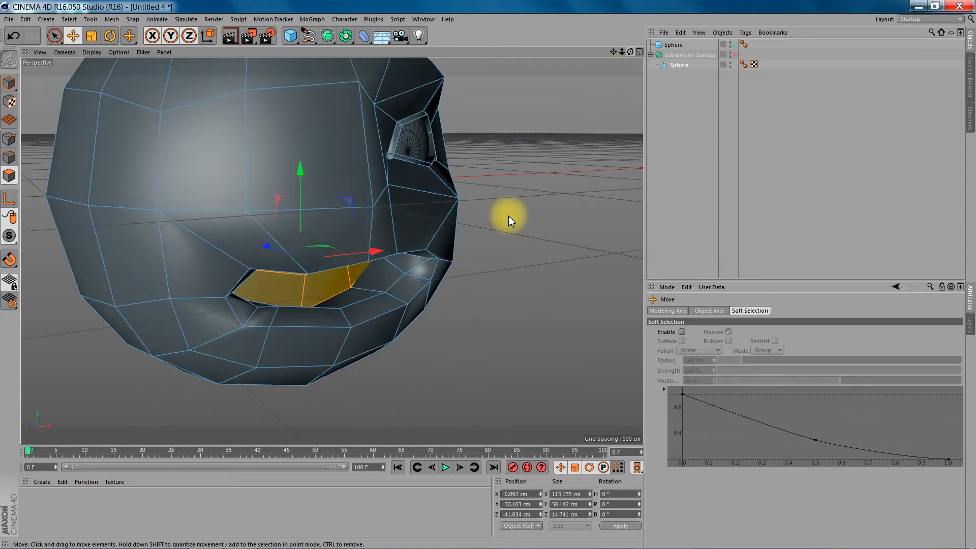
drag(368, 260, 281, 247)
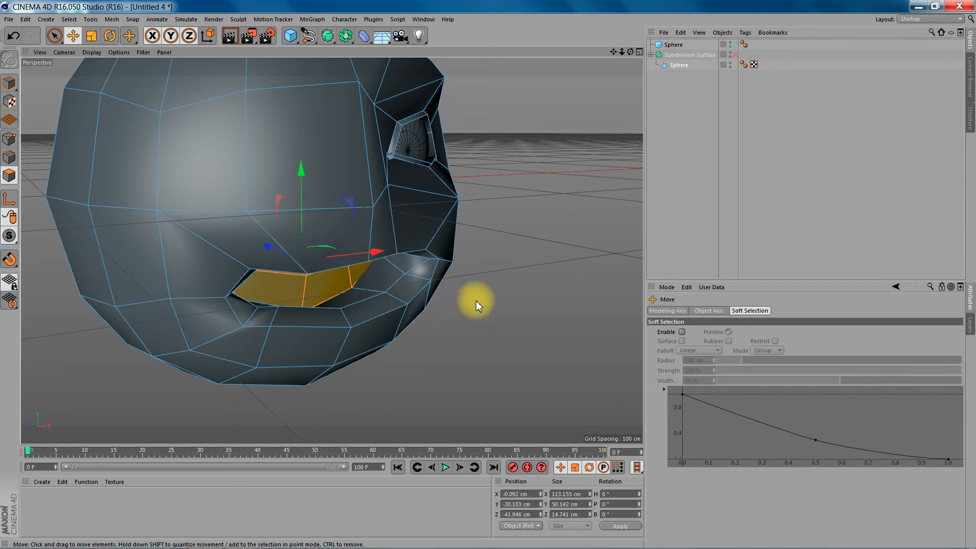
Extrude the inner mouth polygons deep into the head to a Z position of about 19.5 cm
key(d)
click(713, 344)
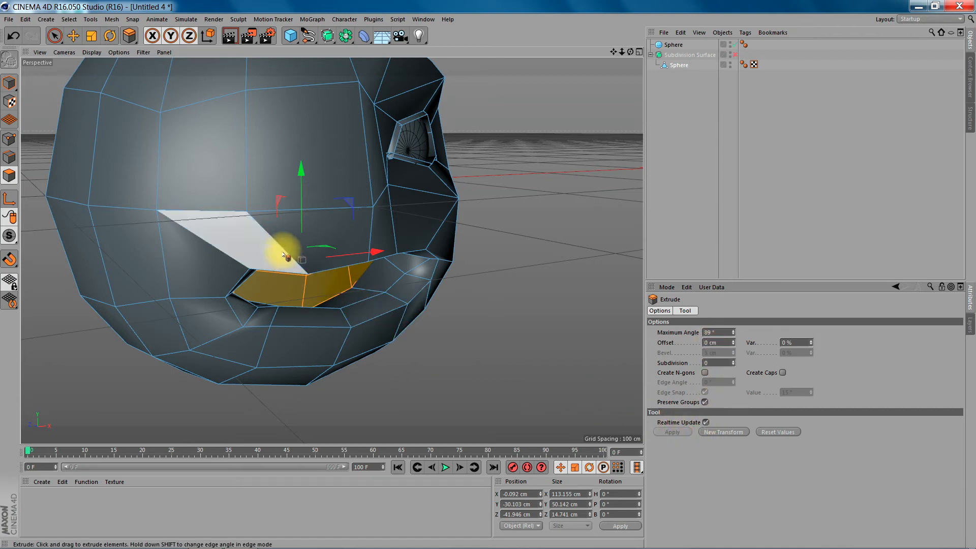
drag(266, 244, 227, 233)
Loop-select the inner lip edges of the mouth opening and scale them along Y to about 8 cm high
drag(629, 52, 648, 99)
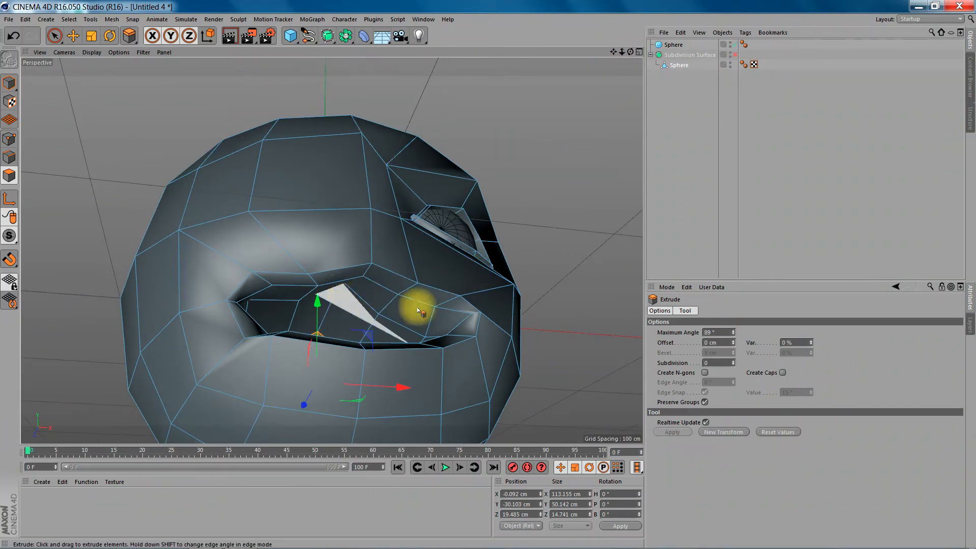
drag(629, 52, 506, 84)
drag(630, 52, 540, 119)
click(12, 154)
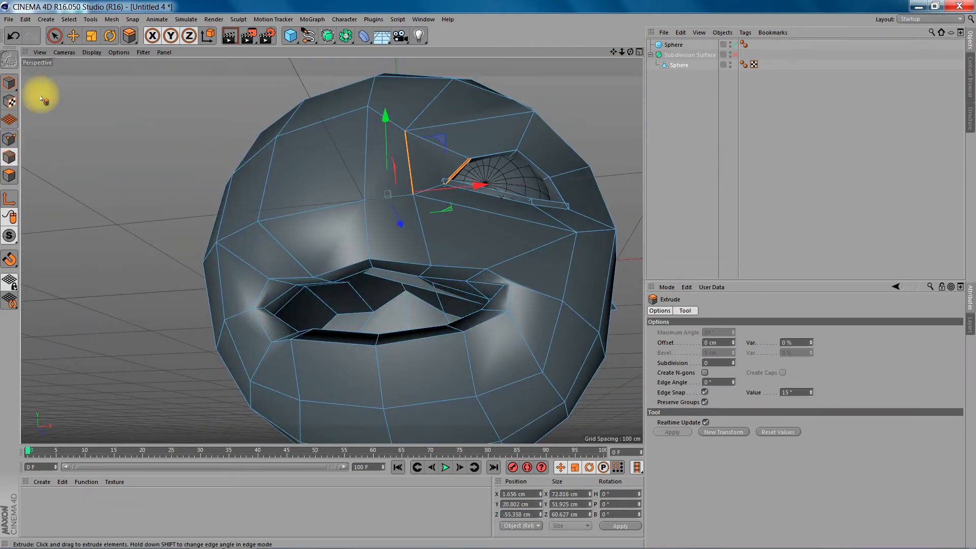
click(69, 19)
click(100, 95)
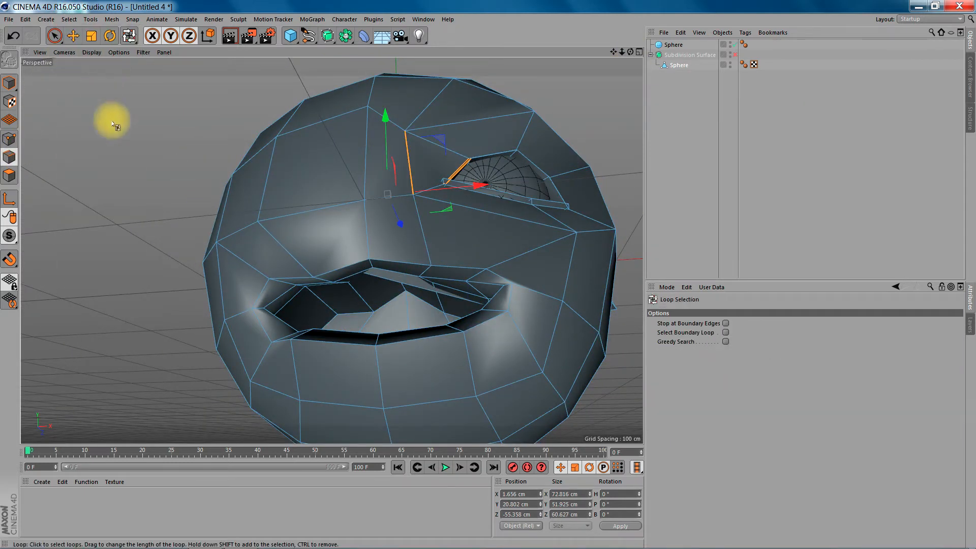
click(359, 277)
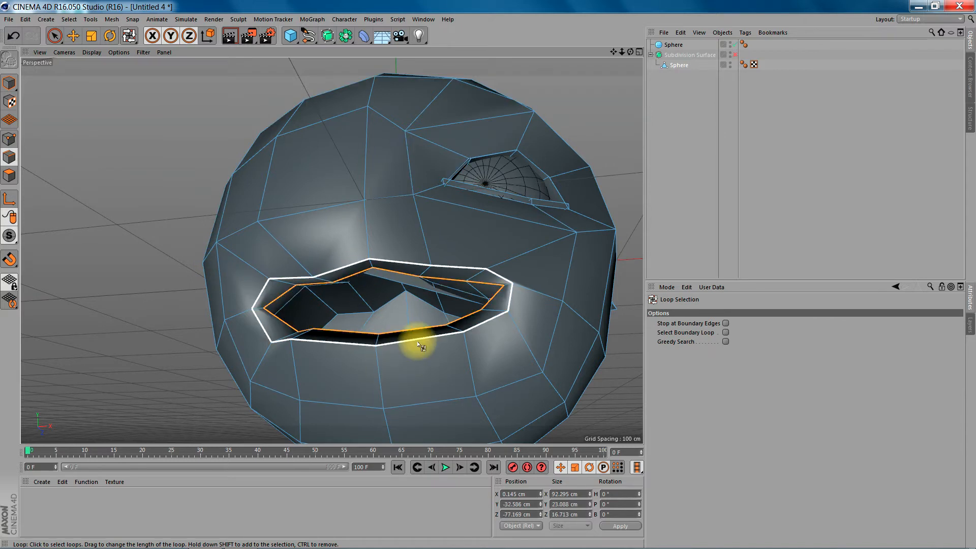
key(t)
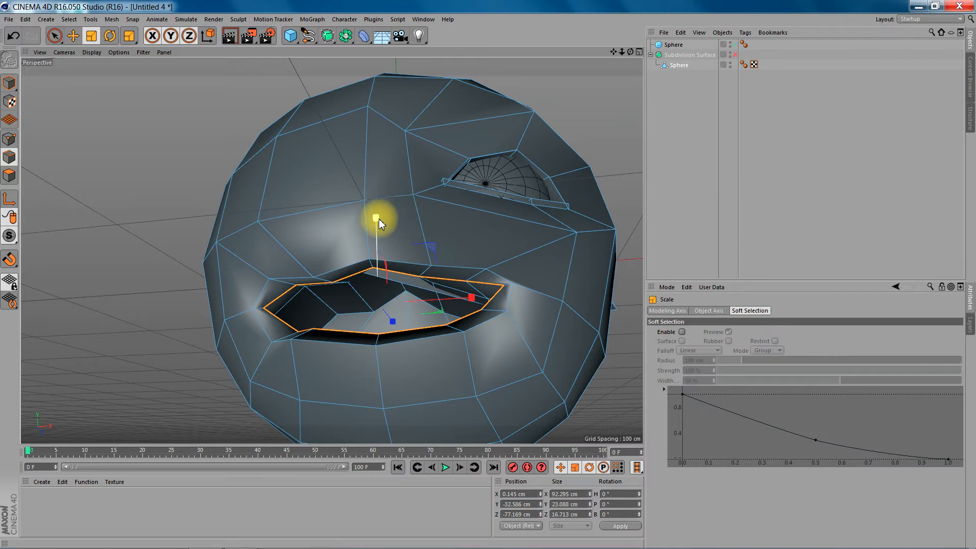
drag(376, 227, 370, 273)
Turn the subdivision surface smoothing of the head back on and view the mouth from the front
drag(631, 52, 610, 55)
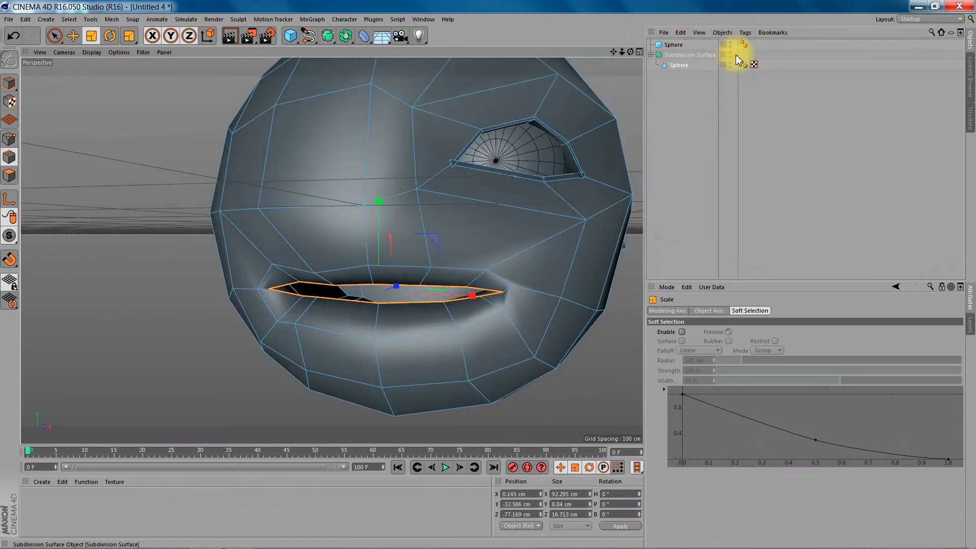
key(q)
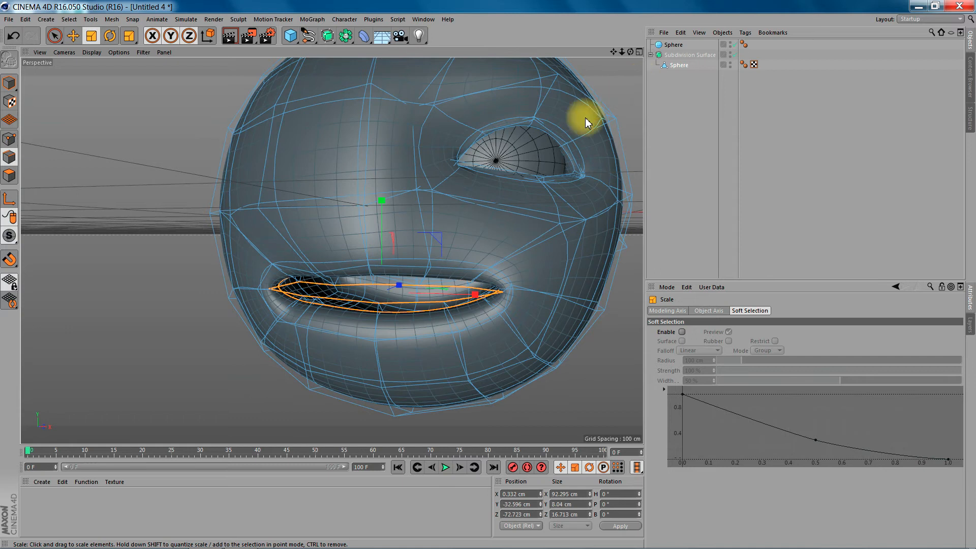
alt+drag(332, 250, 331, 250)
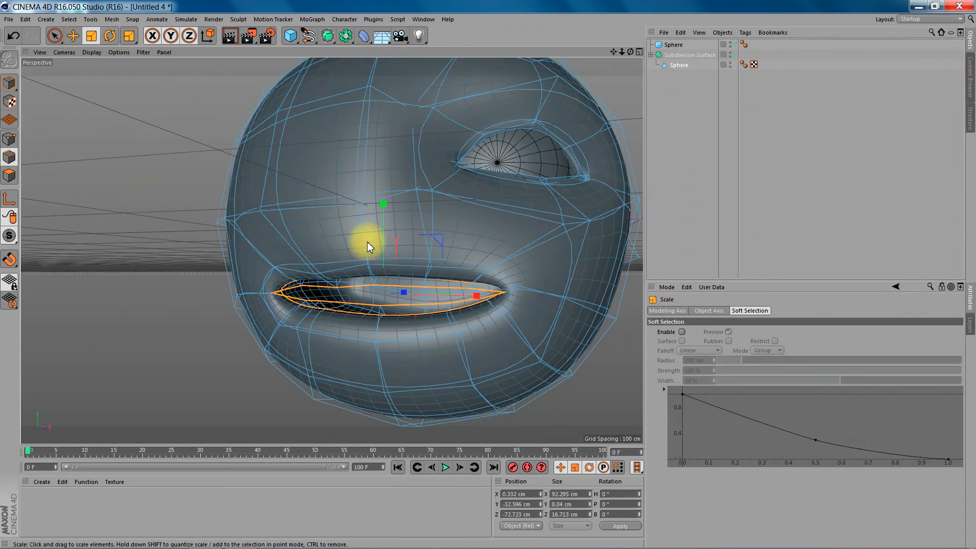
Select the ring of polygons surrounding the mouth and cut an edge loop through it with the Knife in Path mode
click(54, 36)
click(9, 175)
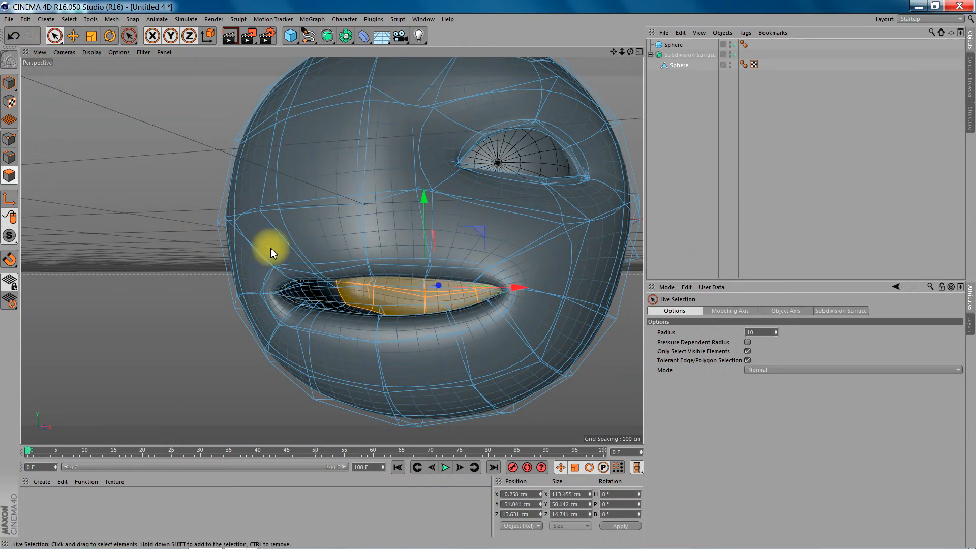
mouse_move(294, 235)
mouse_down()
mouse_move(395, 220)
mouse_move(503, 249)
mouse_up()
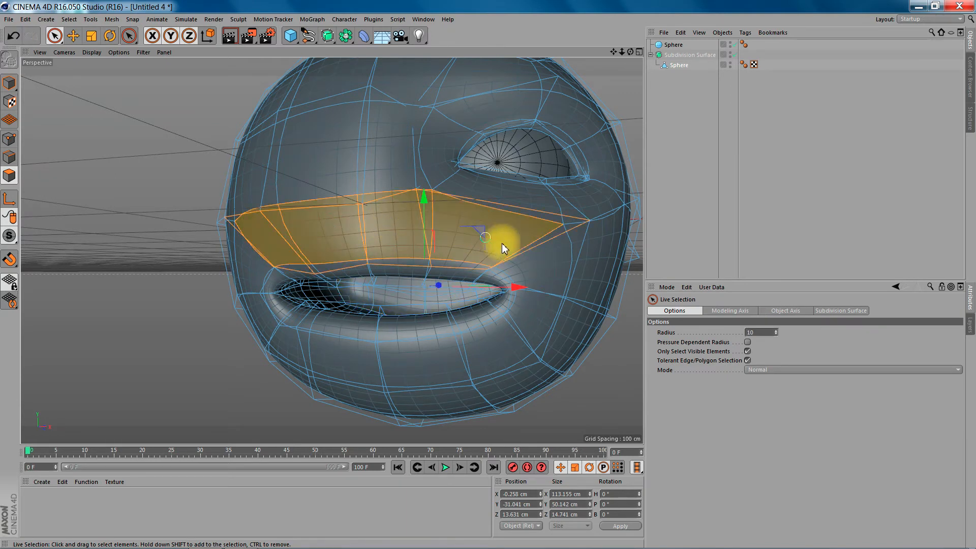
mouse_move(486, 350)
mouse_down()
mouse_move(379, 366)
mouse_move(290, 344)
mouse_move(264, 320)
mouse_move(254, 288)
mouse_move(261, 254)
mouse_move(322, 227)
mouse_move(471, 214)
mouse_move(398, 206)
mouse_up()
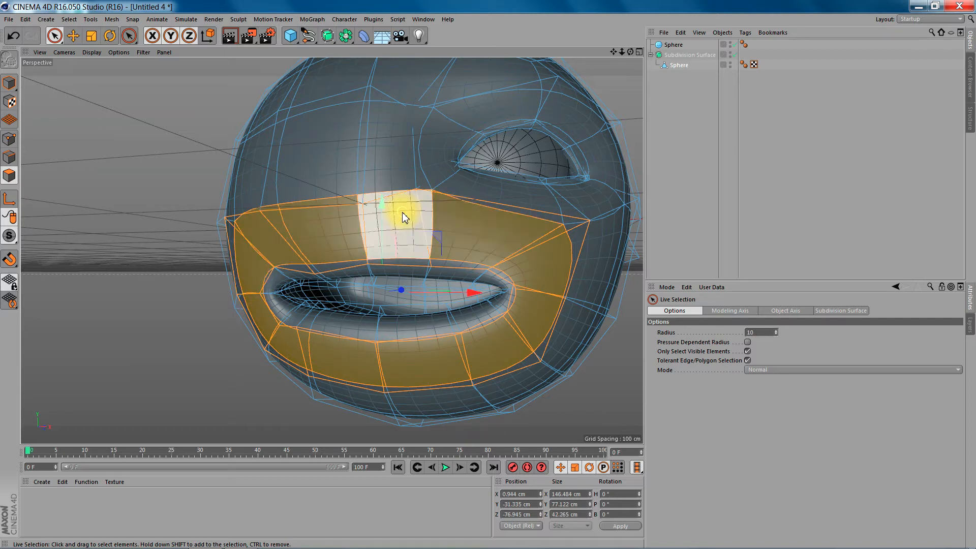
key(k)
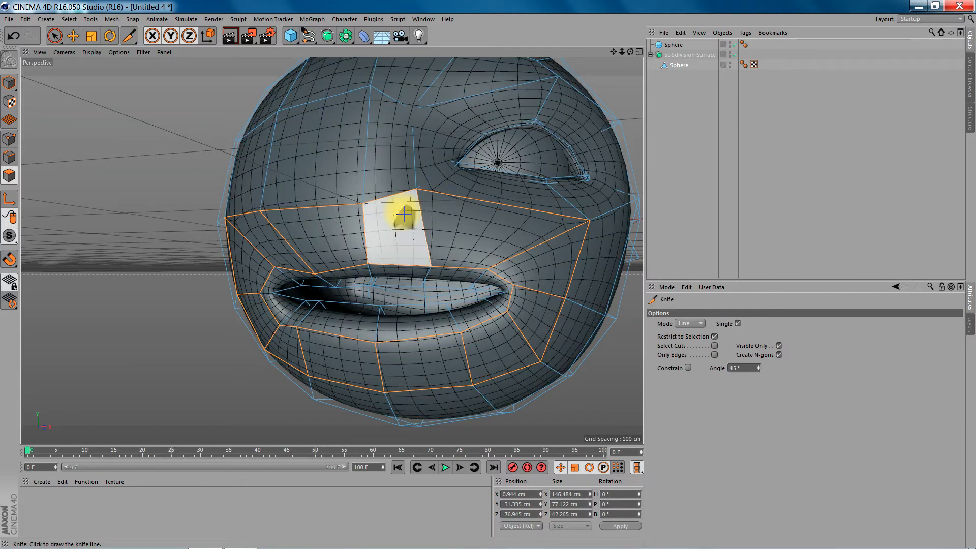
click(701, 325)
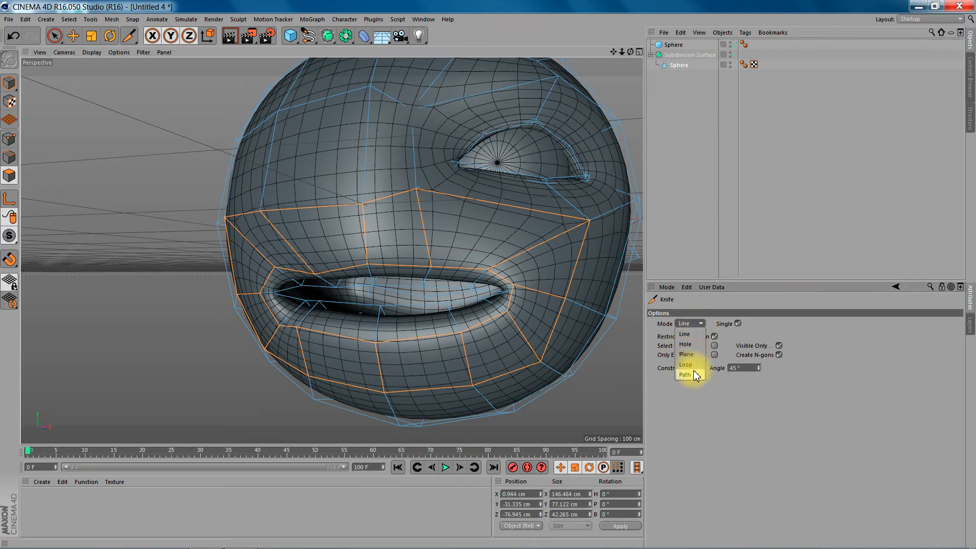
click(686, 374)
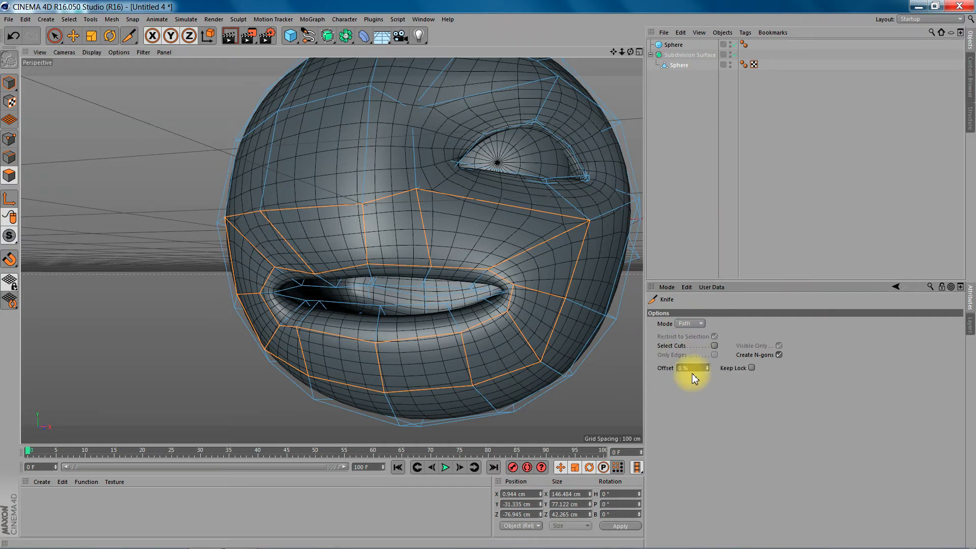
click(529, 251)
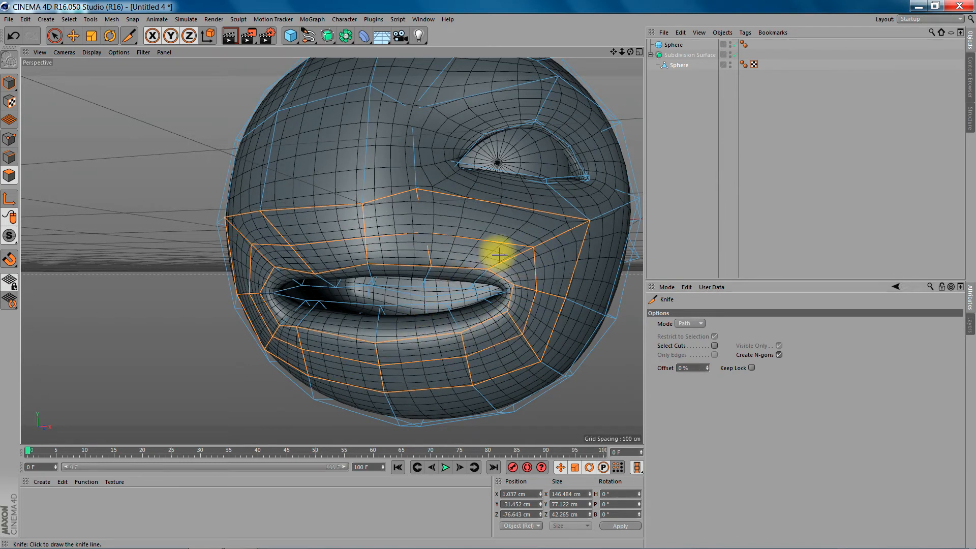
Give the inner lip edge loop a partial subdivision surface weight to sharpen the mouth opening moderately
alt+drag(325, 251, 331, 250)
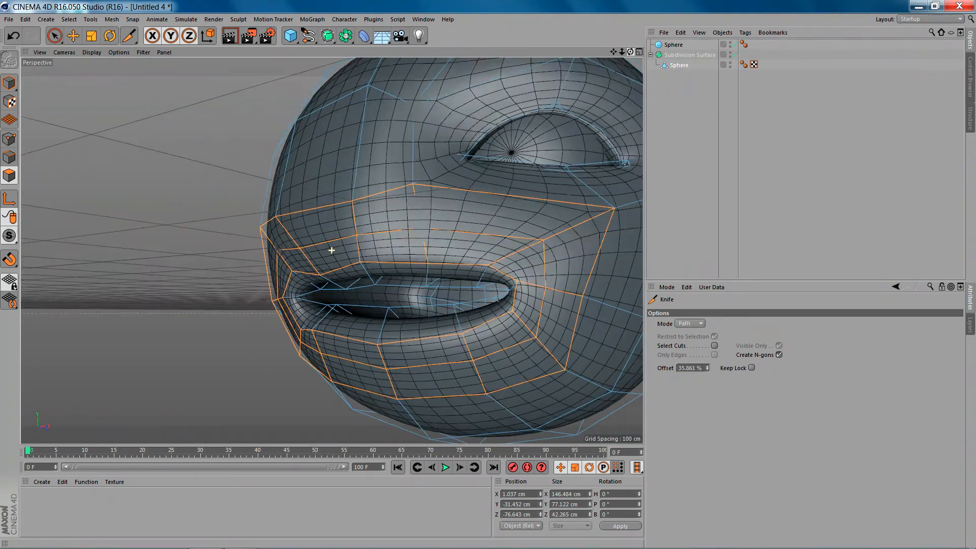
click(10, 157)
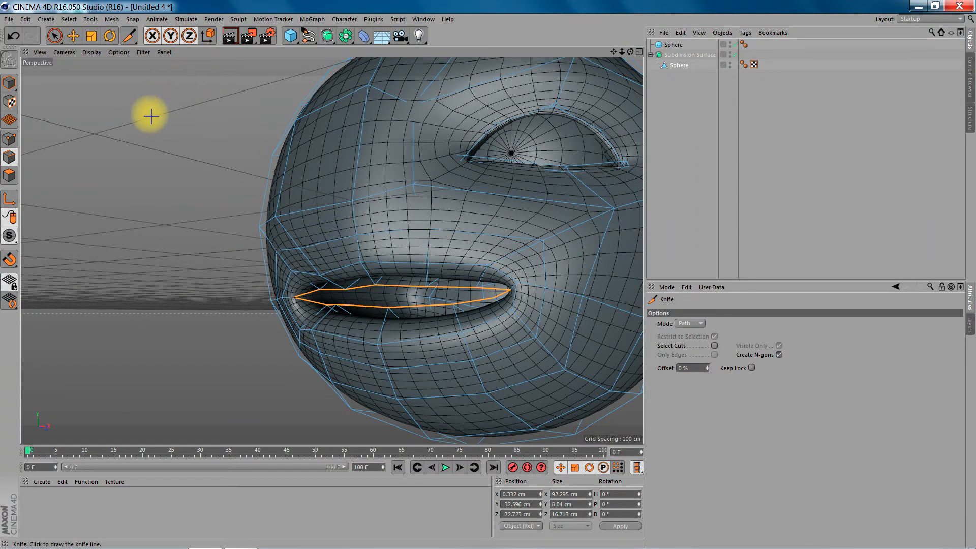
click(113, 20)
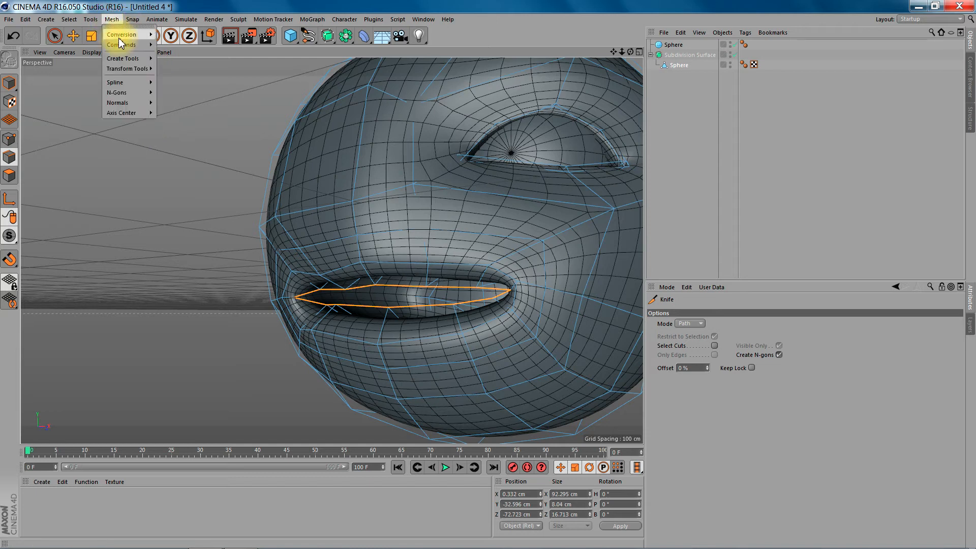
mouse_move(123, 45)
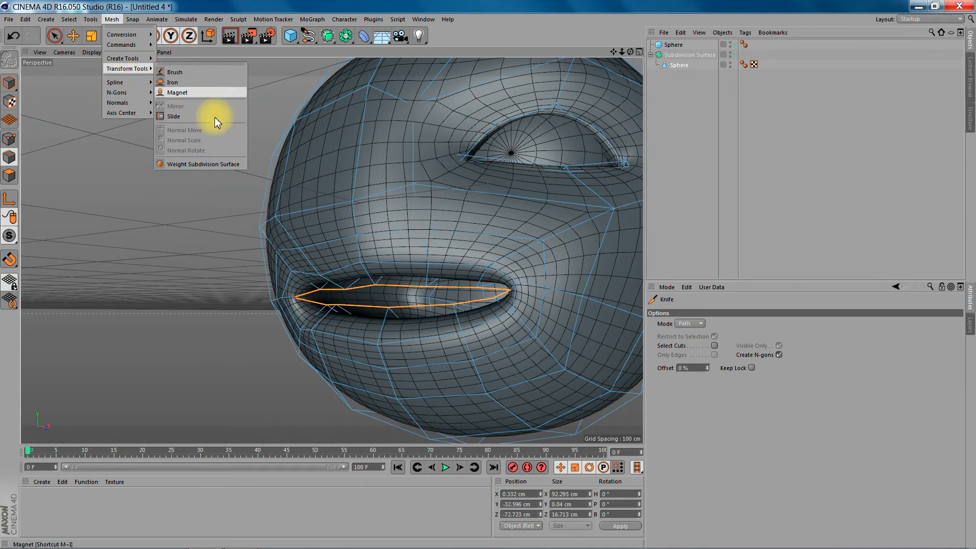
click(210, 165)
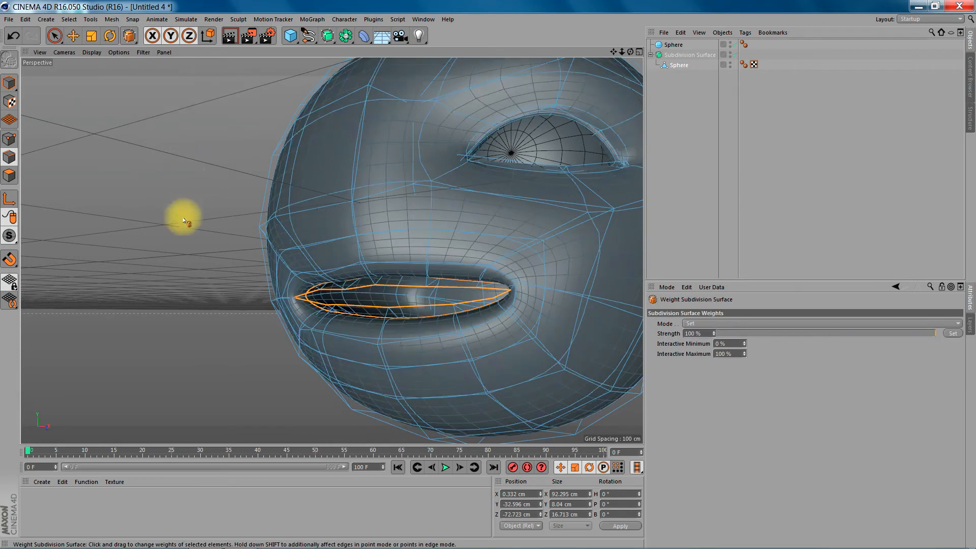
drag(103, 254, 167, 254)
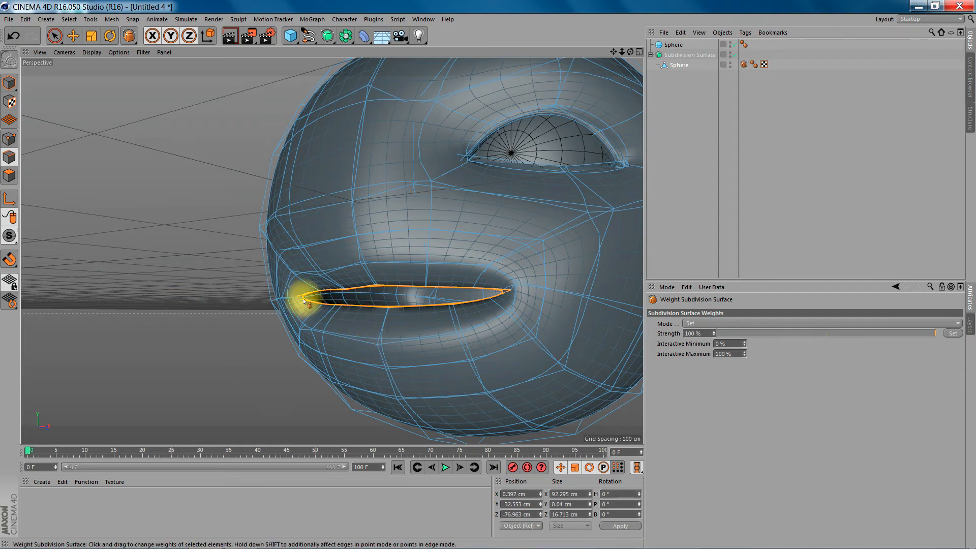
drag(218, 300, 216, 300)
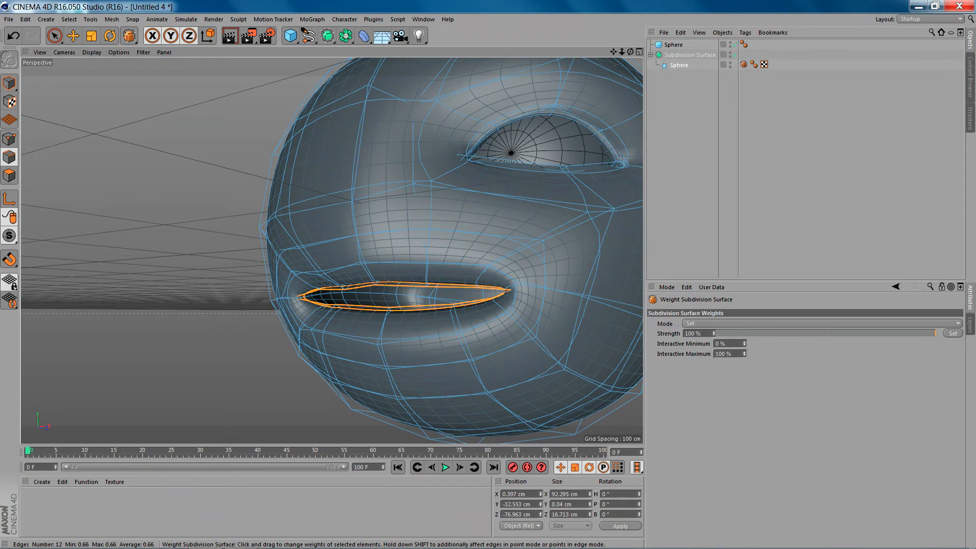
drag(215, 301, 225, 295)
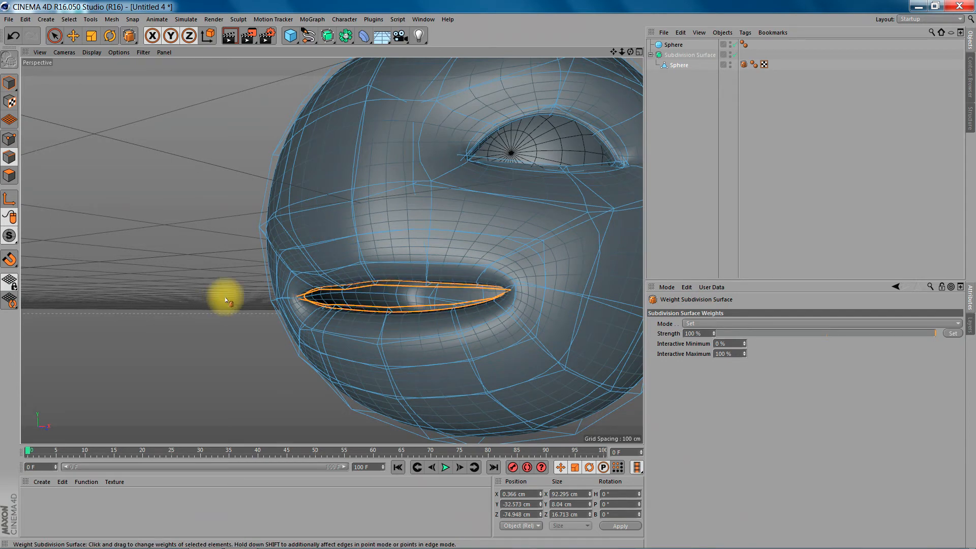
Loop-select the outer lip edges around the mouth and increase their subdivision surface weight
click(69, 19)
click(103, 89)
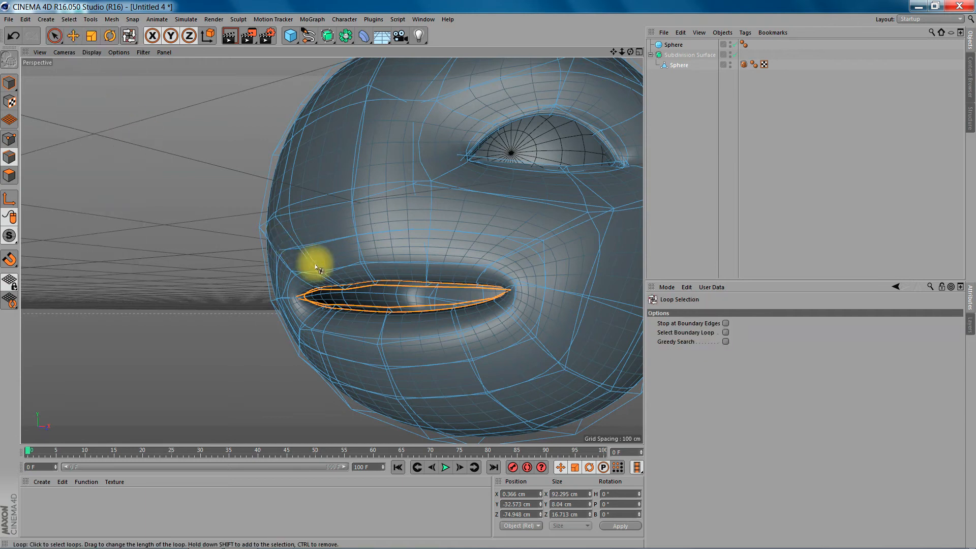
click(347, 273)
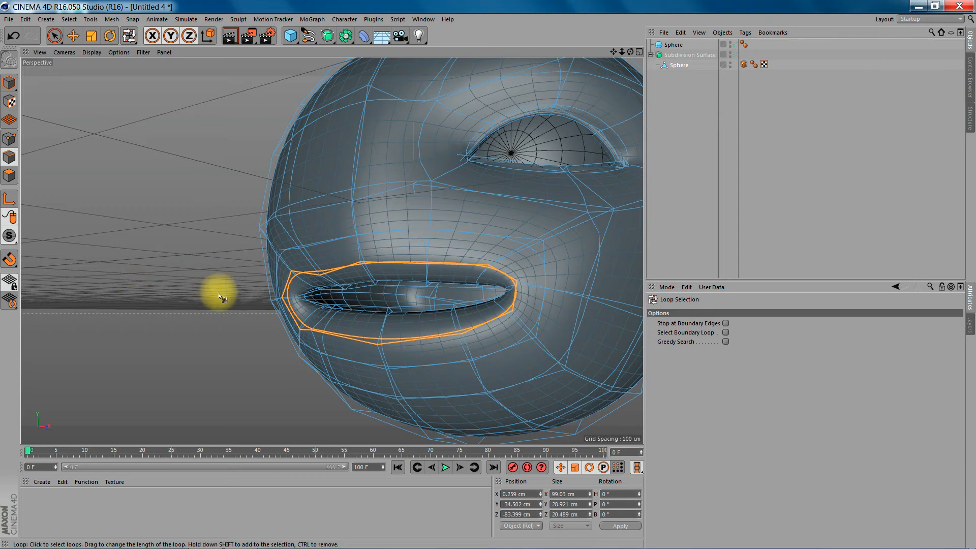
key(m)
key(q)
drag(183, 313, 255, 313)
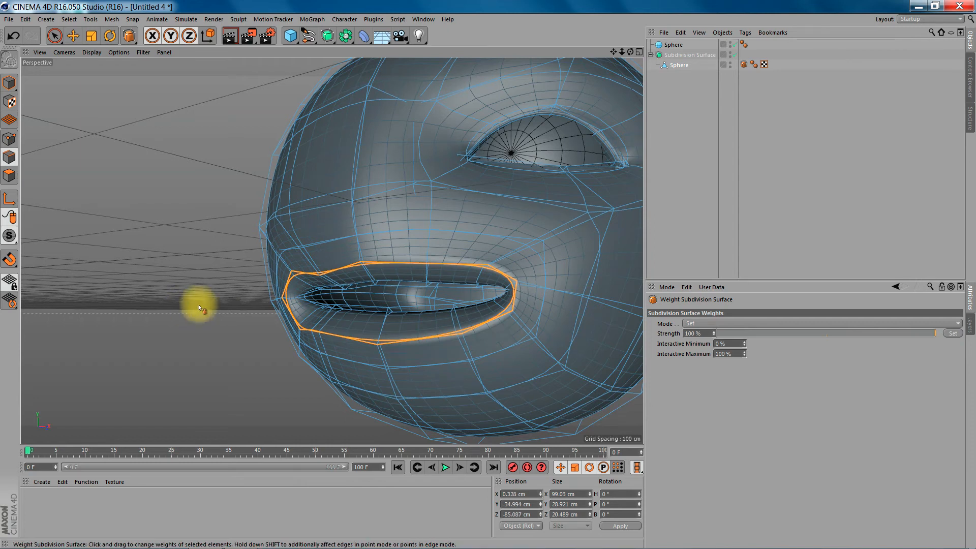
Select the inner lip corner point on the mouth's +X side and move it outward along X by about 6 cm
drag(631, 51, 415, 239)
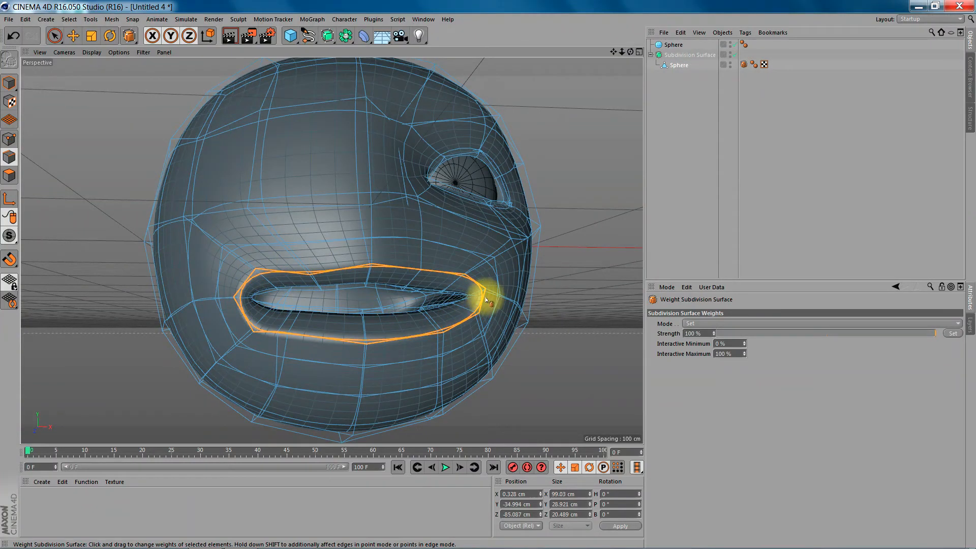
mouse_move(631, 52)
mouse_down()
mouse_move(585, 56)
mouse_move(626, 52)
mouse_up()
scroll(332, 251, up, 1)
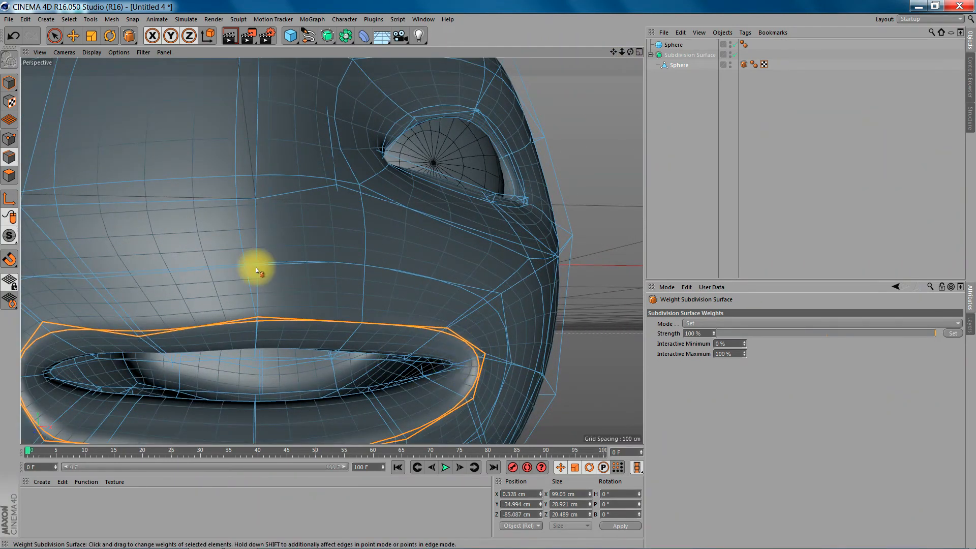
click(55, 36)
click(9, 138)
click(420, 364)
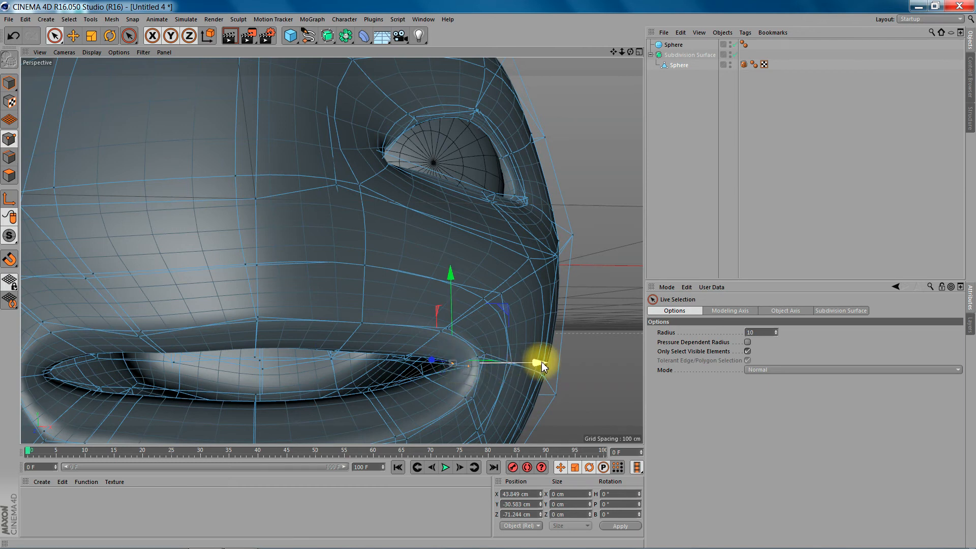
drag(631, 52, 537, 270)
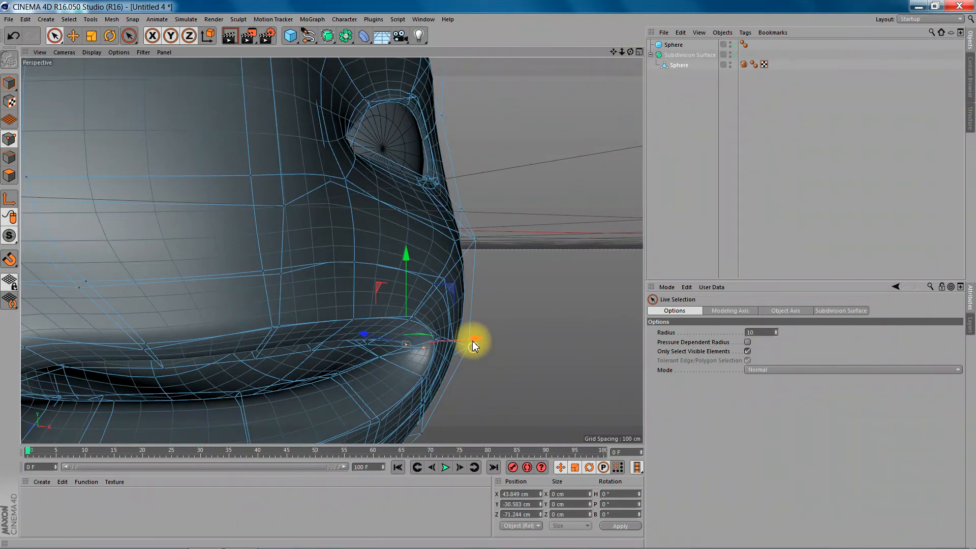
drag(482, 337, 492, 335)
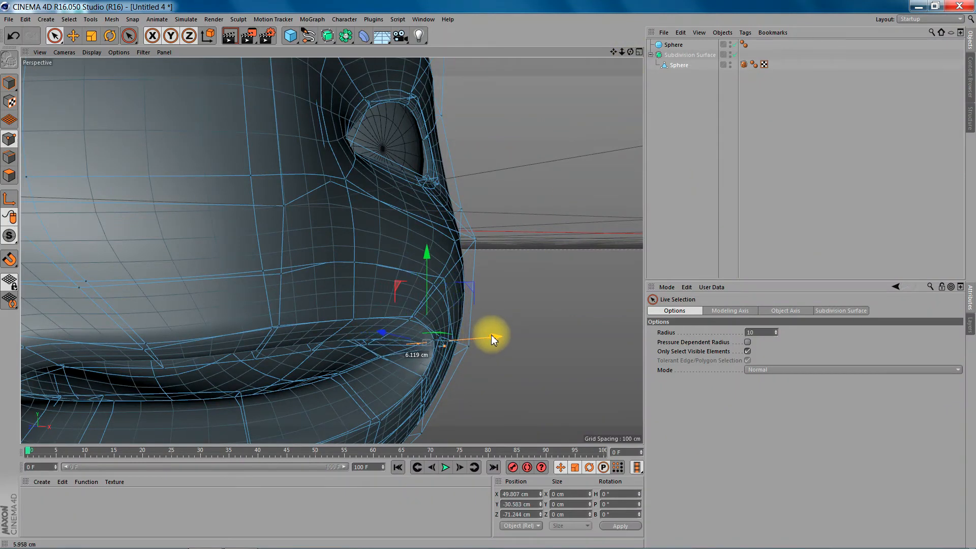
Move the inner lip corner point deeper into the head along Z to about -68.6 cm and adjust its X to about 49.2 cm
drag(374, 333, 375, 332)
drag(489, 332, 491, 332)
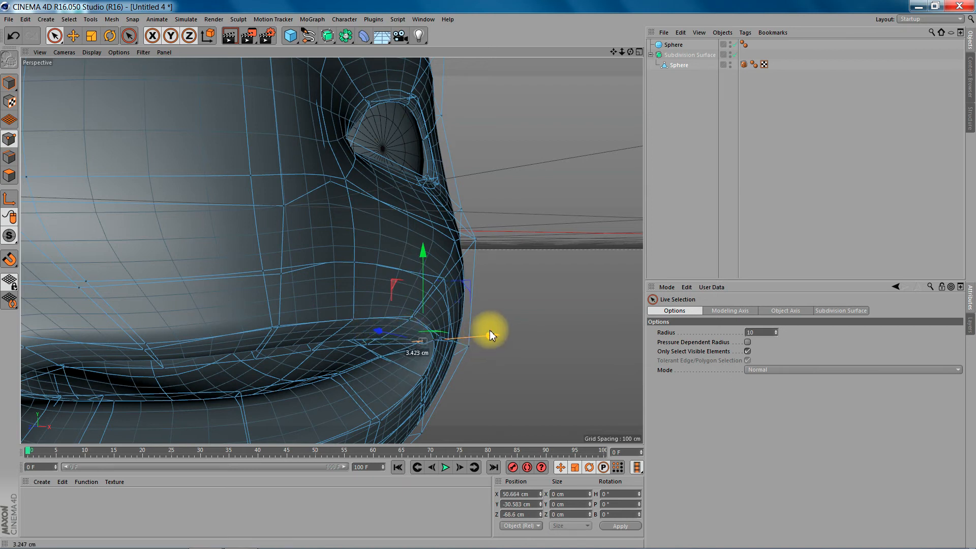
mouse_move(631, 52)
mouse_down()
mouse_move(692, 48)
mouse_move(633, 53)
mouse_up()
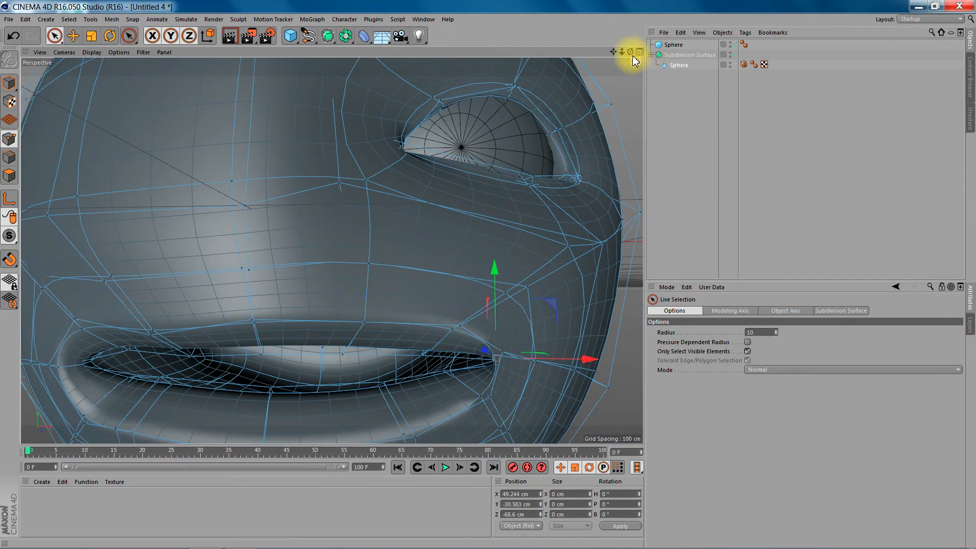
Select the outer lip corner point on the mouth's +X side and set its subdivision surface weight to 100%
drag(630, 52, 590, 55)
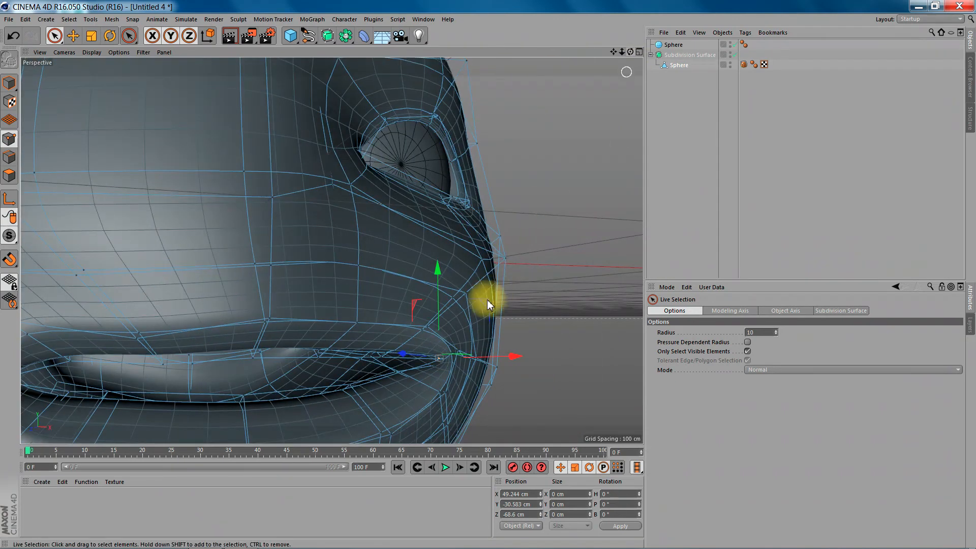
click(459, 351)
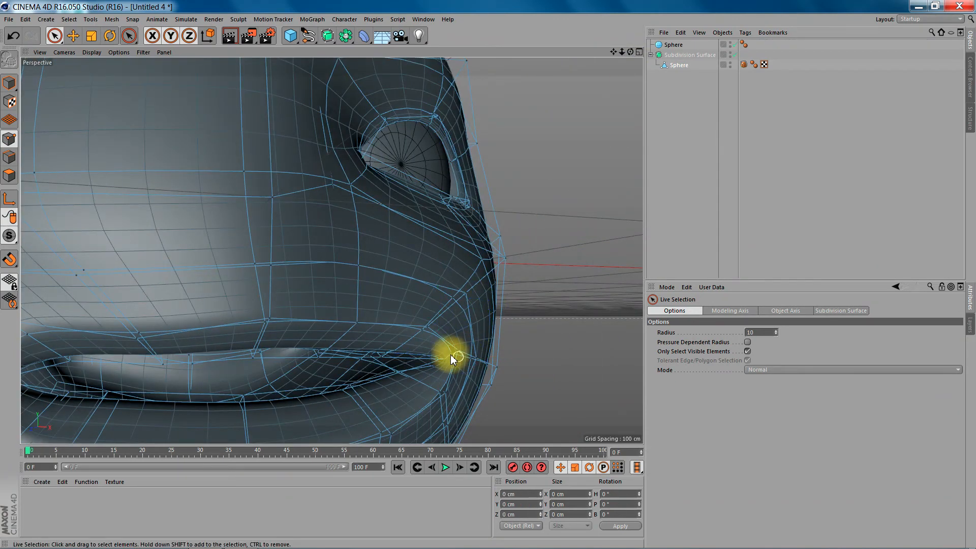
click(461, 353)
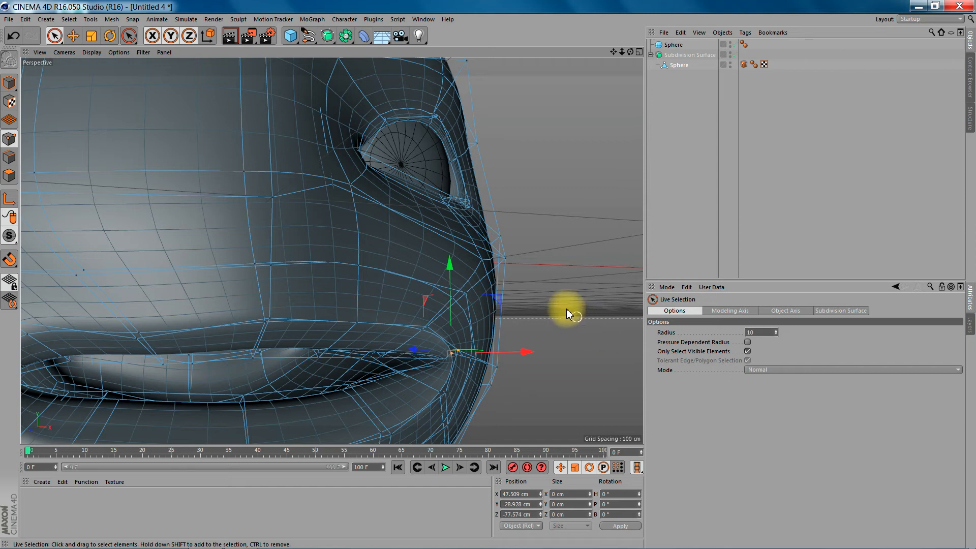
key(.)
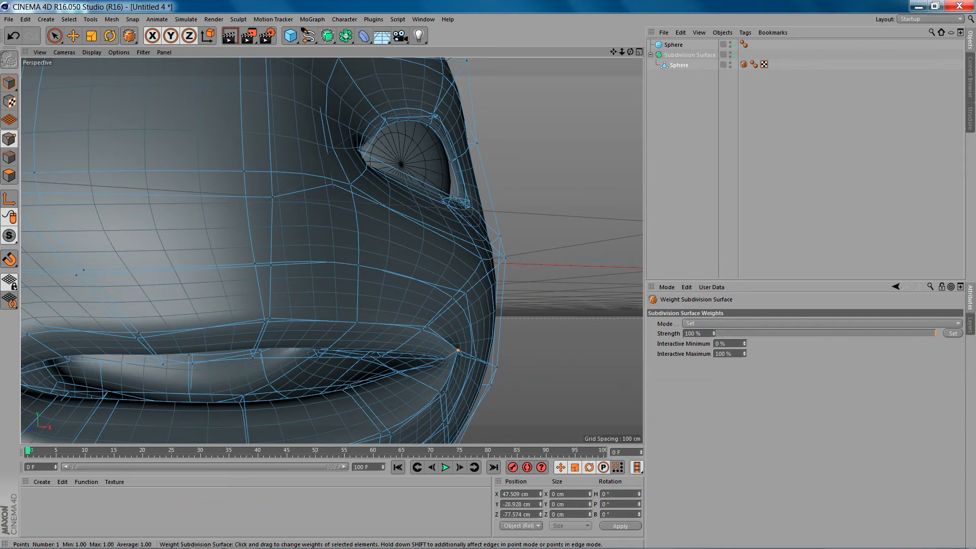
Move the outer lip corner point down to about Y -31.5 cm and back to about Z -73.2 cm
drag(630, 52, 524, 72)
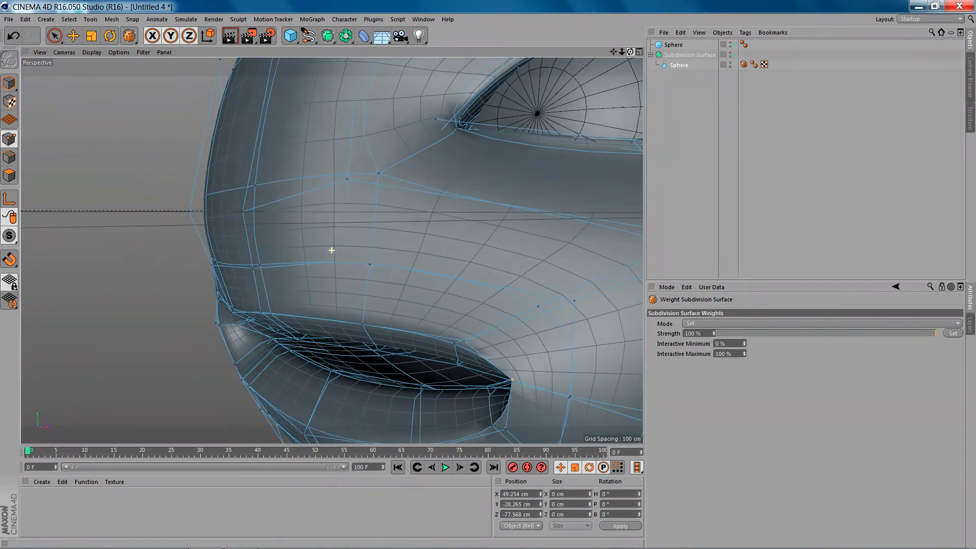
key(e)
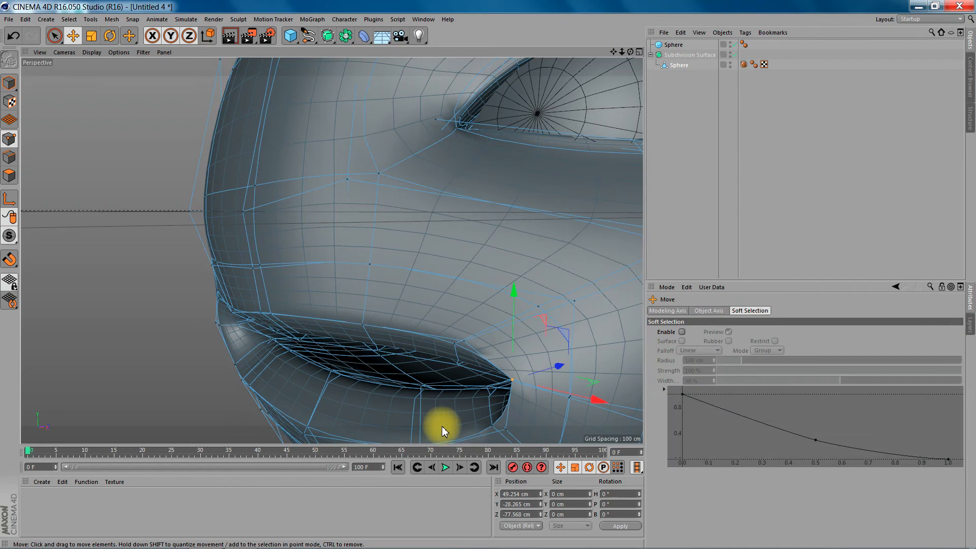
drag(518, 296, 574, 373)
alt+drag(332, 249, 331, 250)
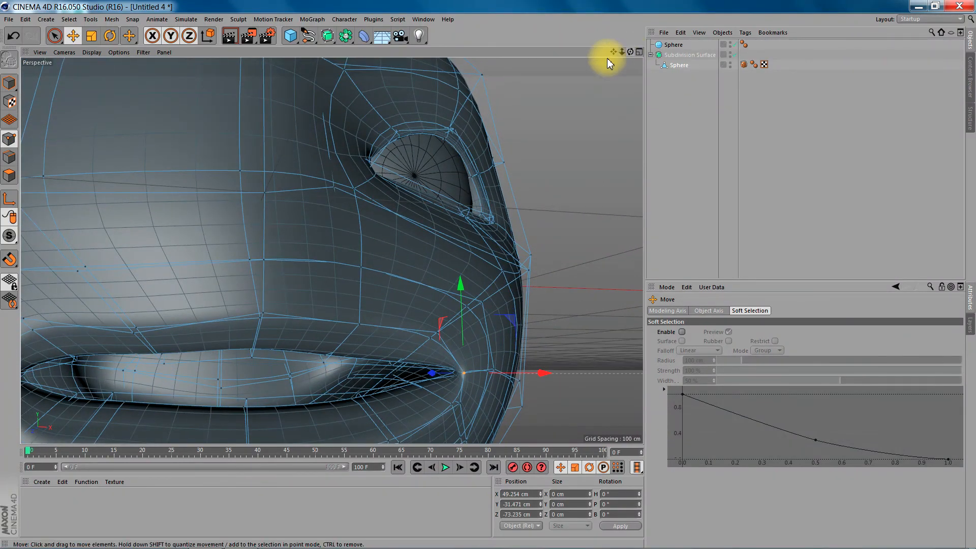
Select the upper-lip edge just on the +X side of centre and slide it toward the mouth's middle with a -9.333 cm offset
drag(621, 52, 621, 52)
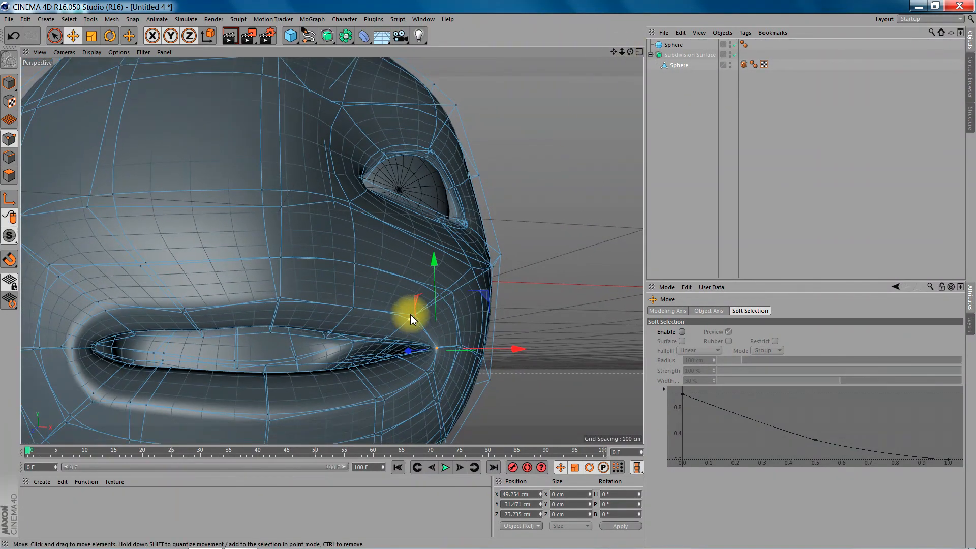
click(56, 38)
double_click(279, 316)
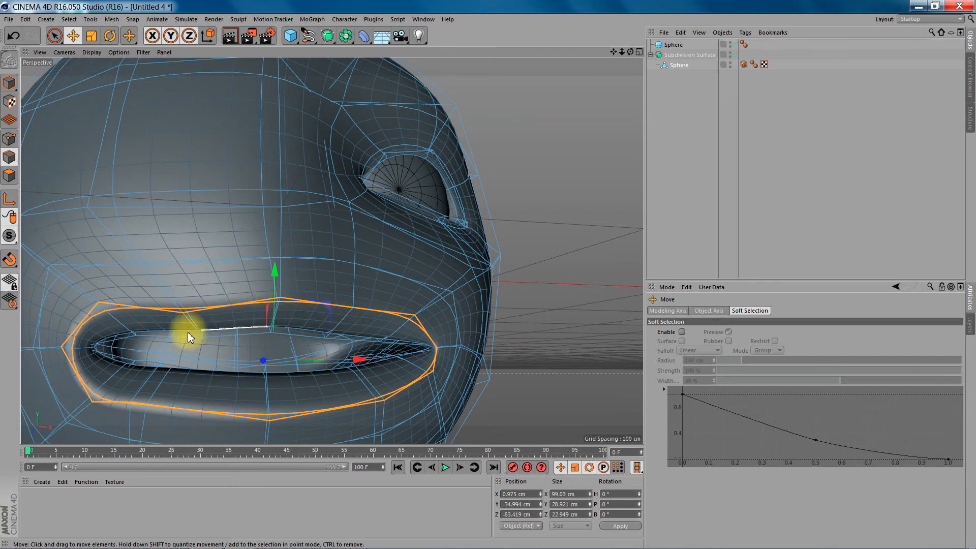
click(342, 321)
right_click(343, 322)
click(371, 503)
drag(342, 323, 293, 353)
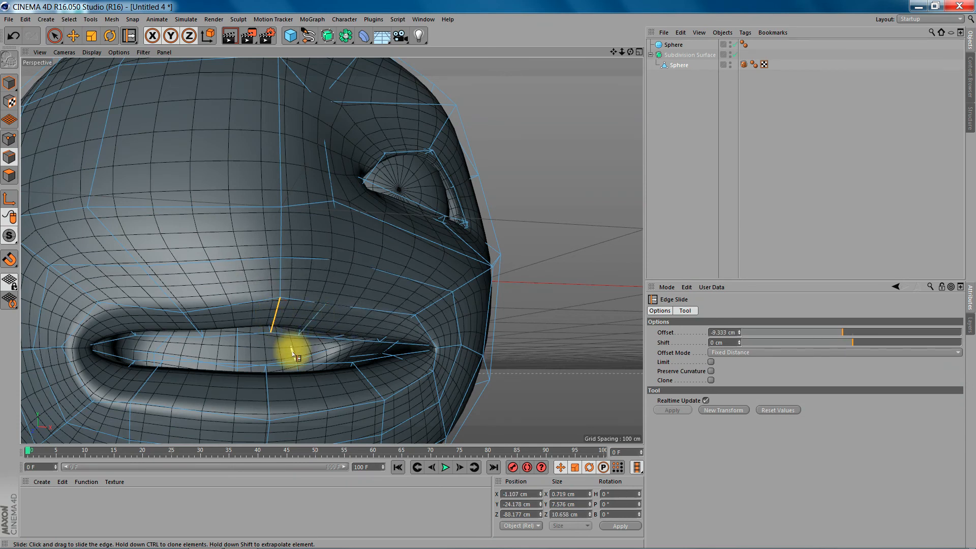
Switch the move axes to world coordinates and lower the slid centre edge of the upper lip by about 2.6 cm along Y
key(e)
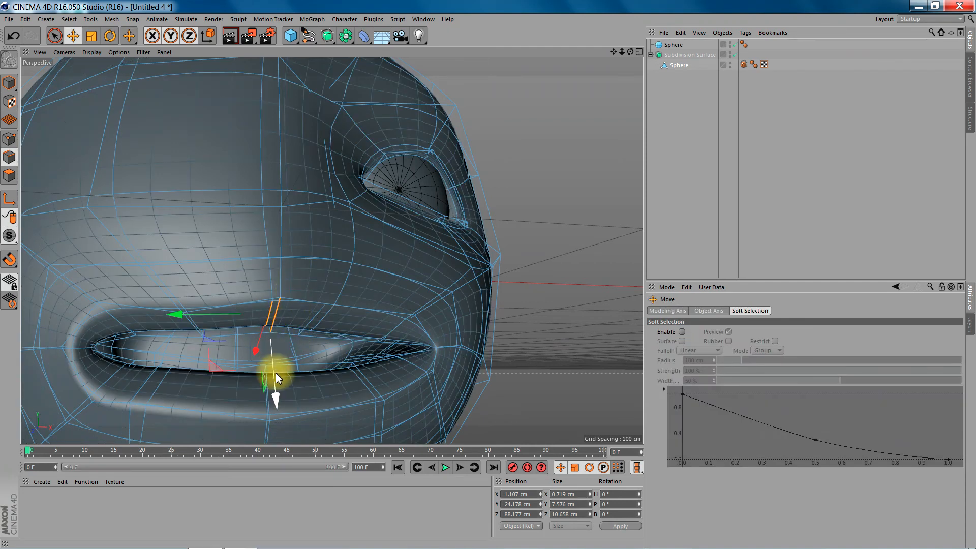
click(211, 39)
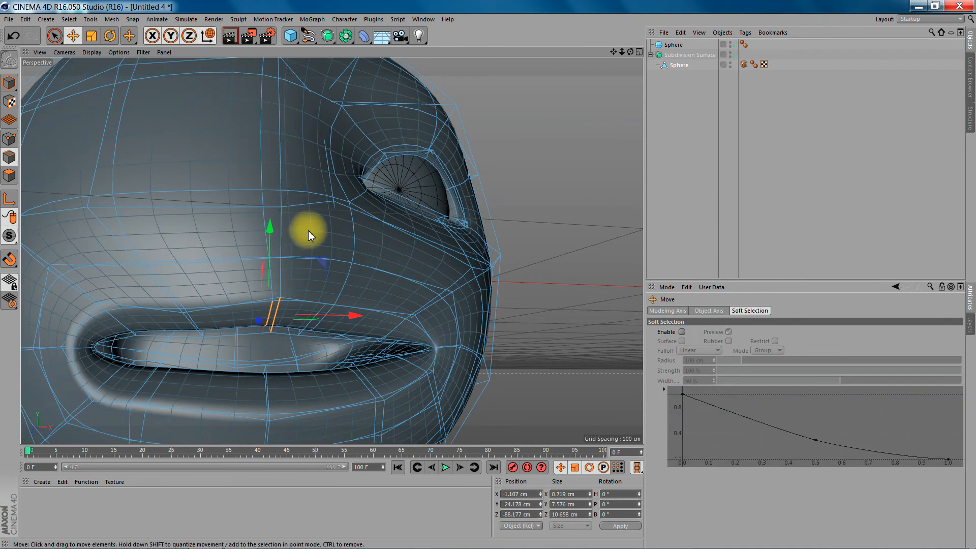
drag(270, 227, 273, 242)
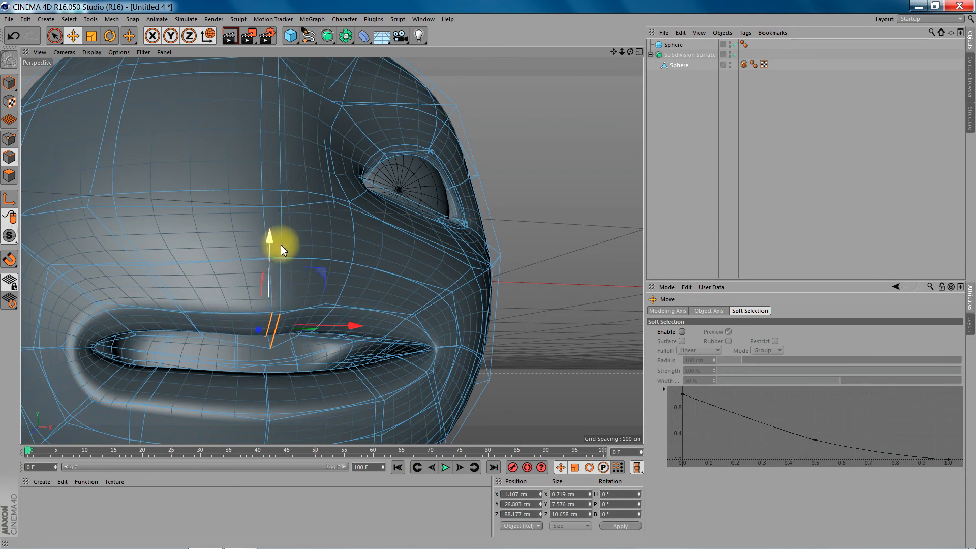
Select the upper-lip edge near the +X mouth corner and slide it toward the centre with an offset of about 10.1 cm
click(395, 331)
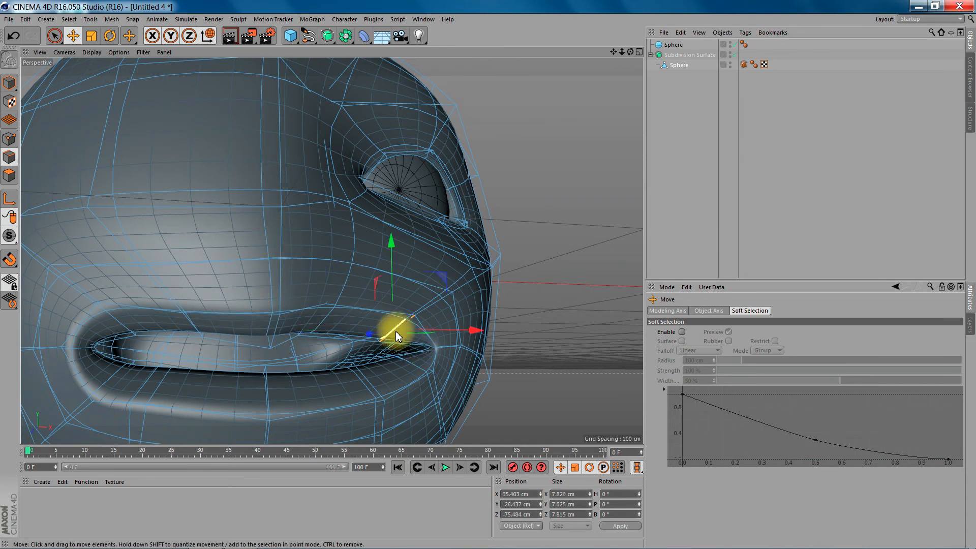
key(m)
key(o)
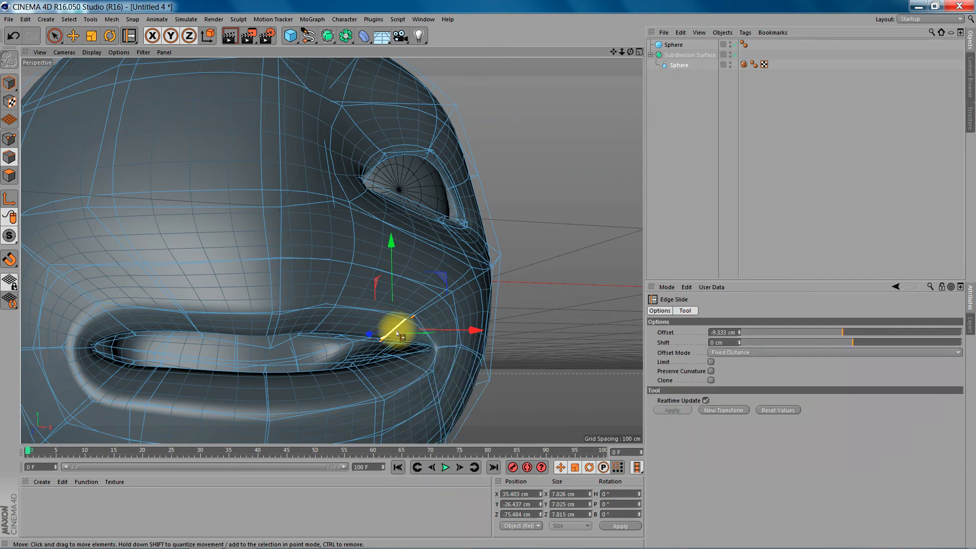
drag(393, 330, 370, 328)
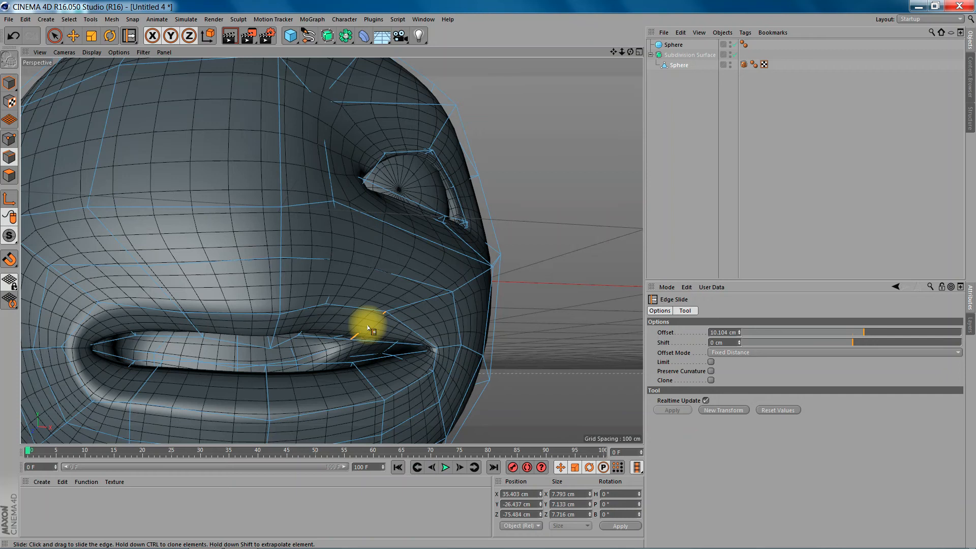
Loop-select the ring of lip polygons around the mouth and cut an edge loop through it with the Knife in Path mode
drag(630, 52, 526, 52)
drag(332, 250, 331, 250)
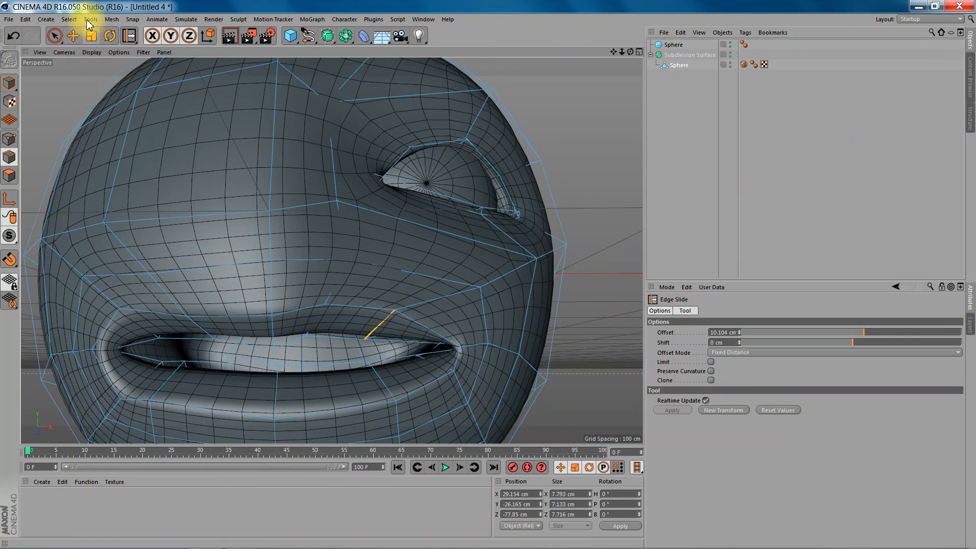
click(69, 20)
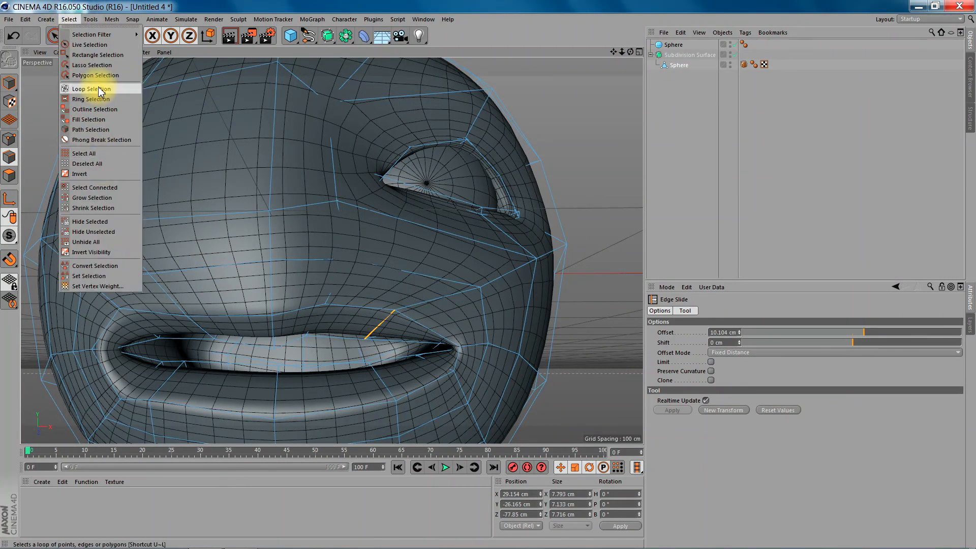
click(91, 89)
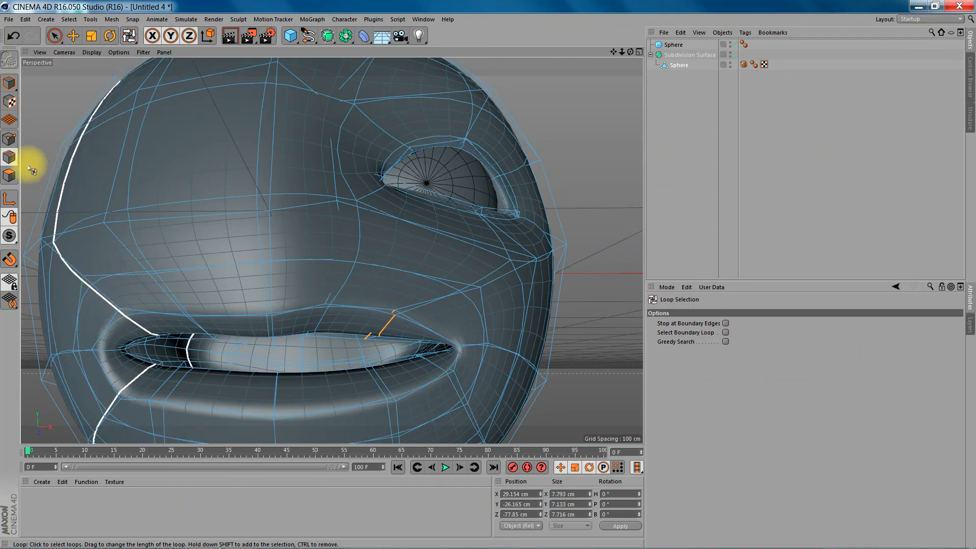
click(9, 175)
click(203, 310)
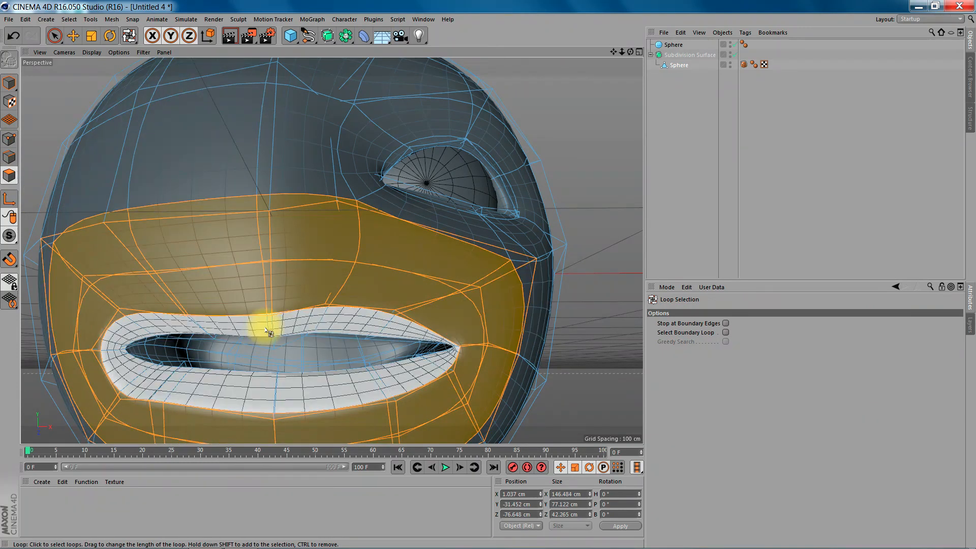
click(268, 332)
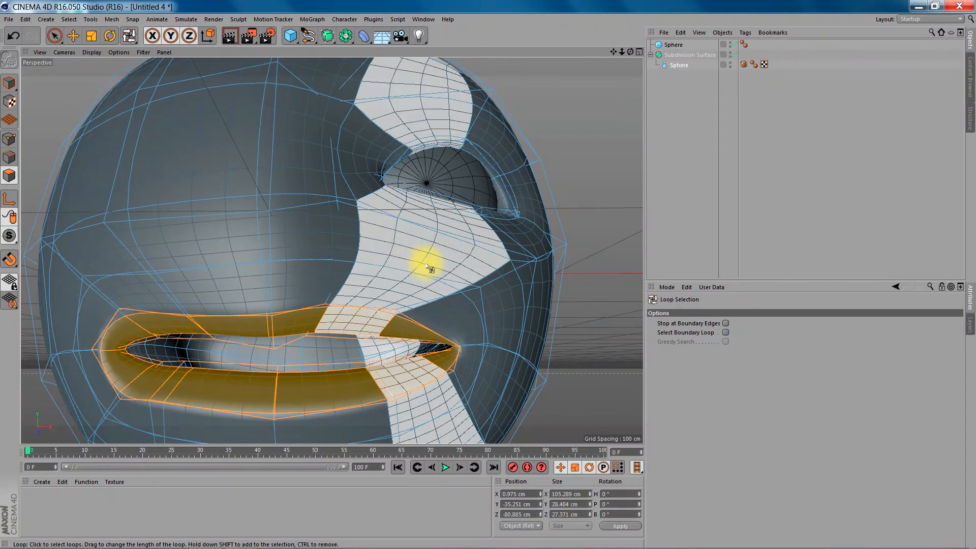
key(k)
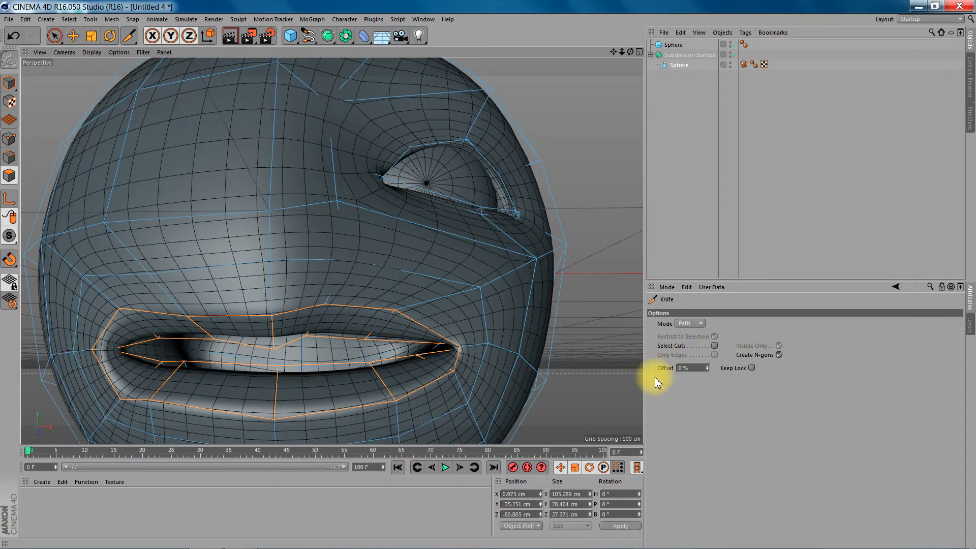
click(383, 326)
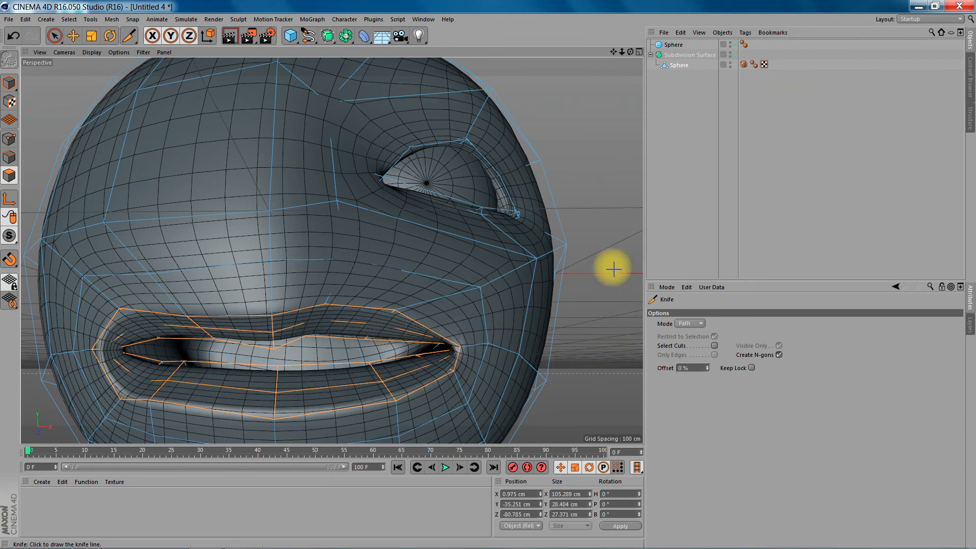
Loop-select the new edge loop inside the lips and scale it down along Y to a height of about 11.5 cm
drag(631, 52, 551, 59)
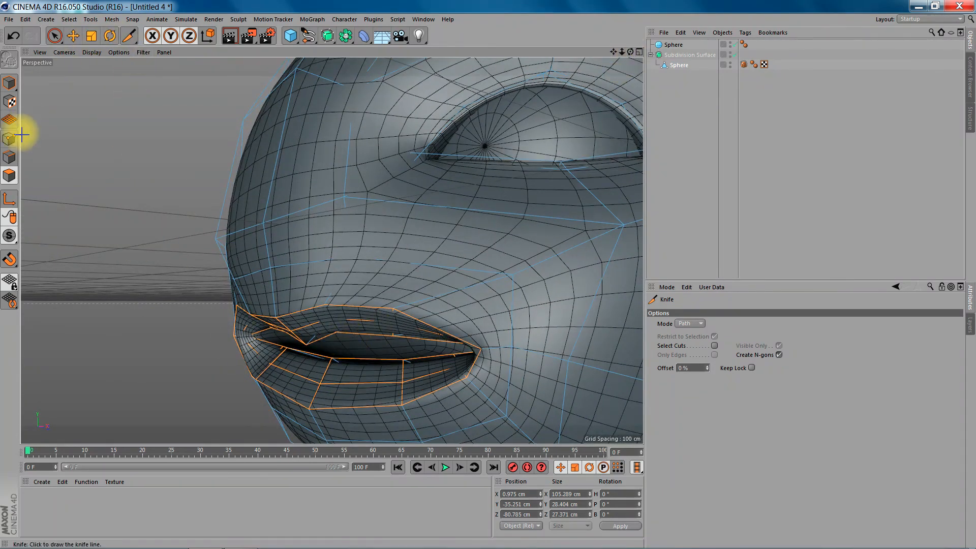
click(10, 156)
click(69, 19)
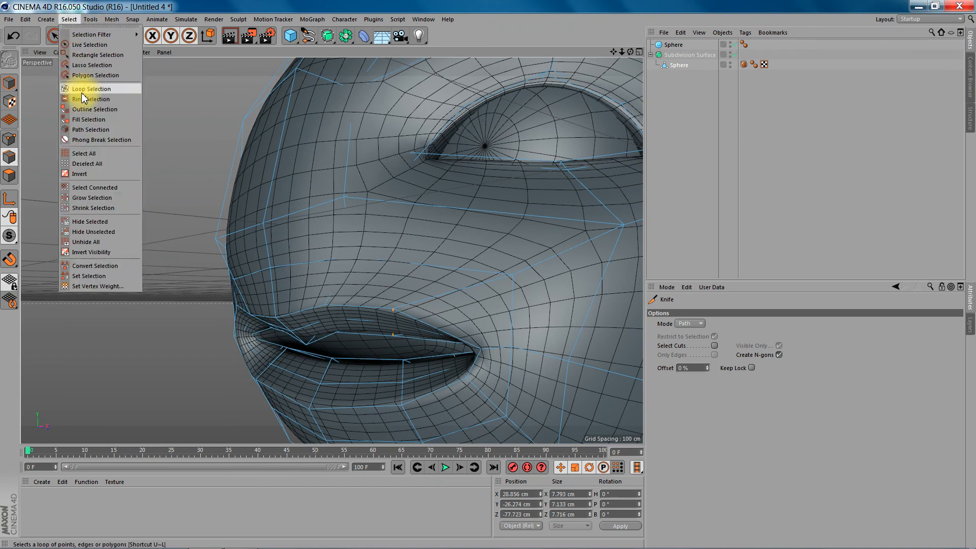
click(84, 90)
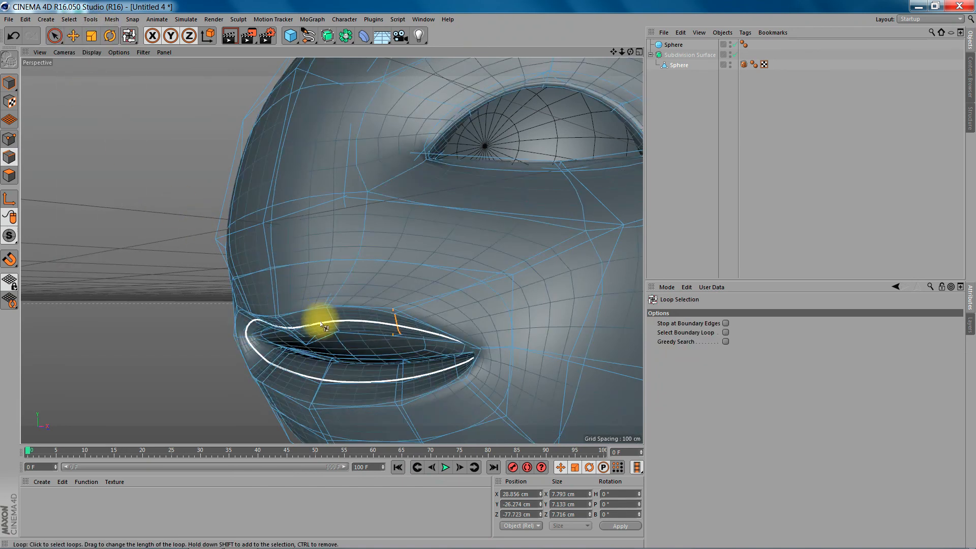
click(371, 318)
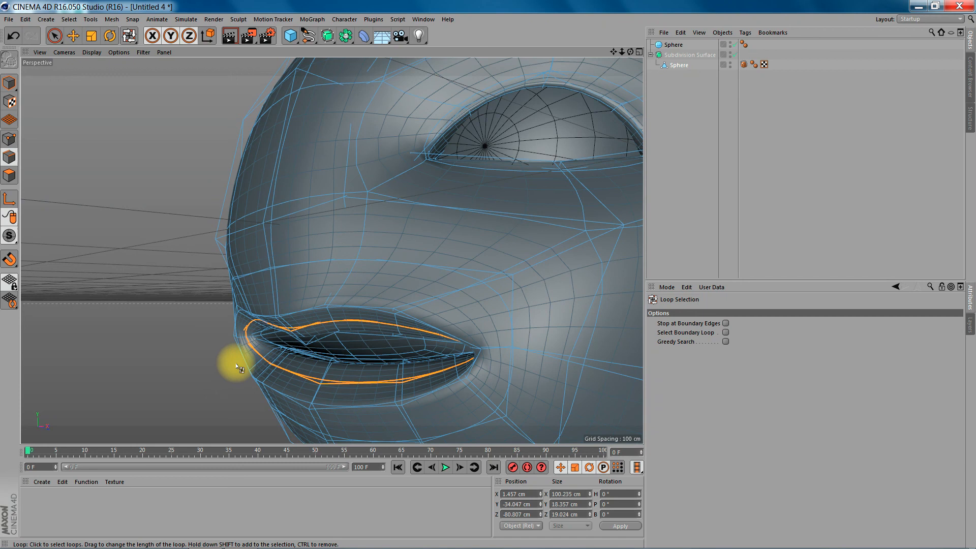
key(t)
mouse_move(323, 264)
mouse_down()
mouse_move(324, 300)
mouse_move(337, 279)
mouse_move(332, 250)
mouse_up()
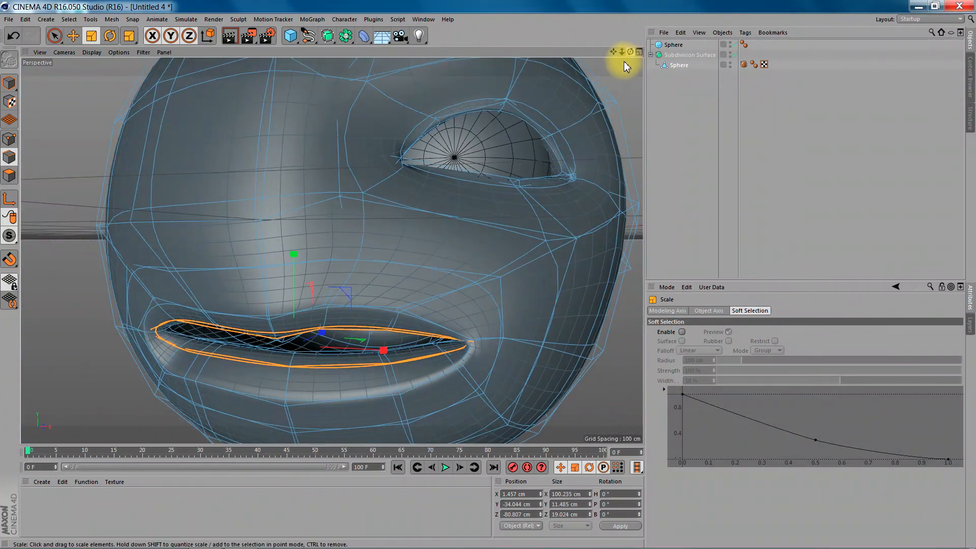